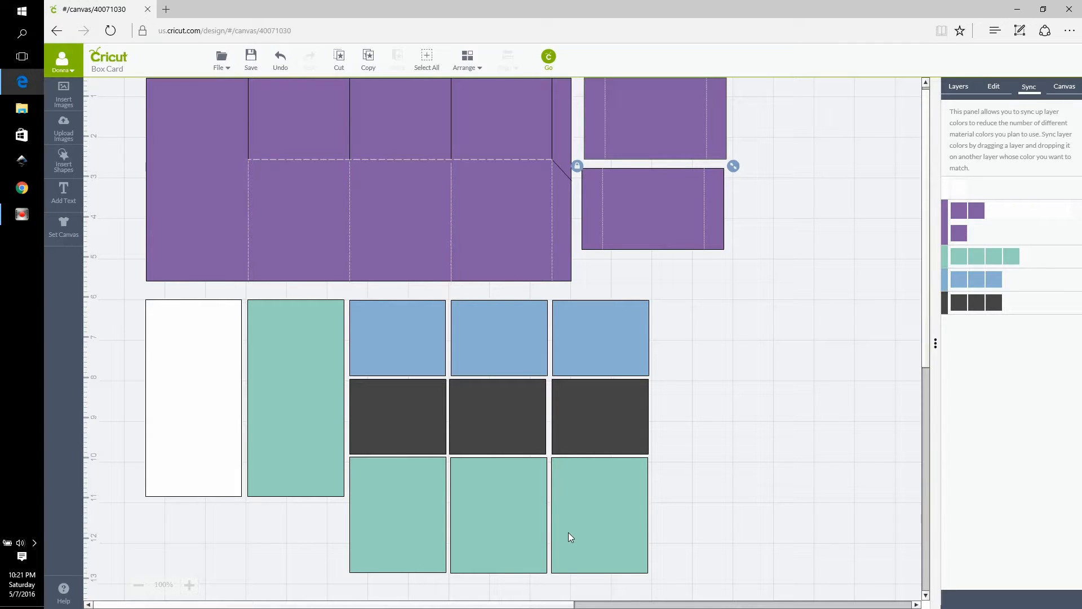
Step: Leave the Box Card project and start a new blank project
scroll(569, 537, "up", 1)
left_click(771, 342)
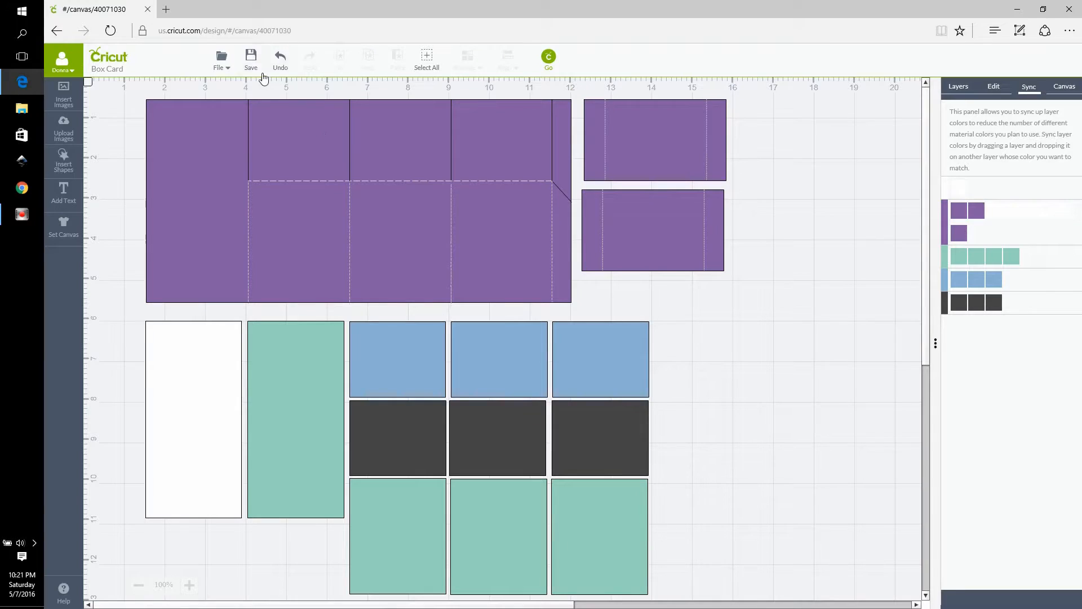
left_click(222, 61)
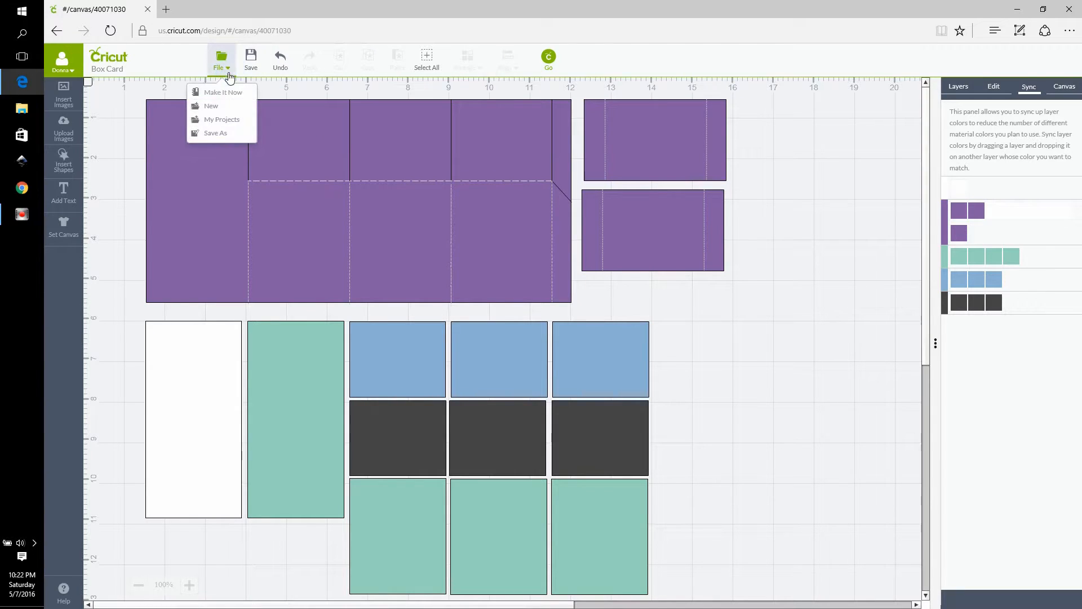
left_click(211, 106)
left_click(995, 95)
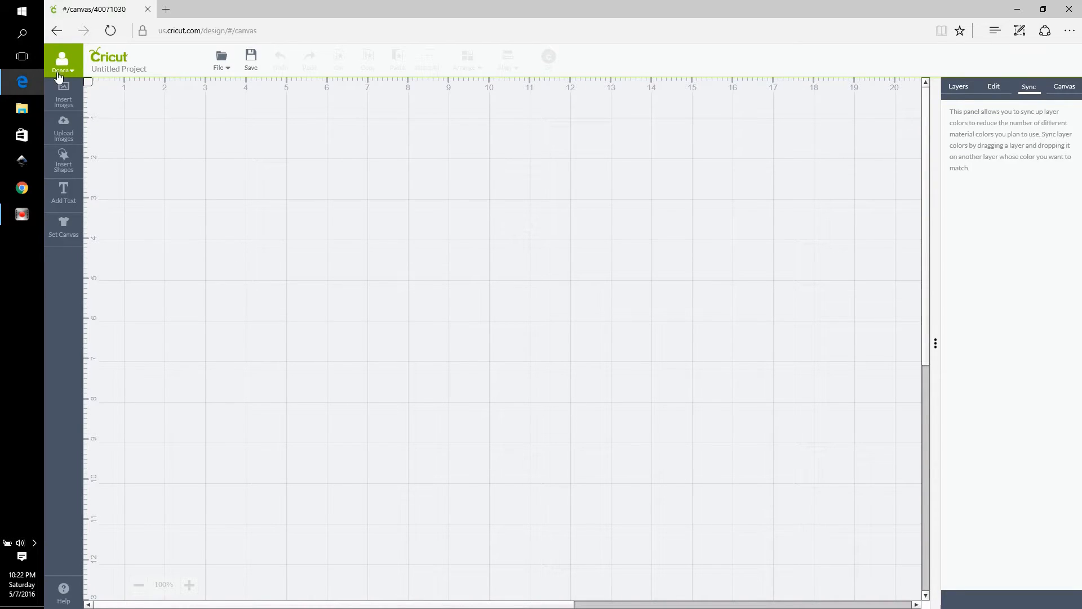
Step: Insert a square and move it to the canvas's upper-left area, at about X 1.02 in, Y 0.98 in
left_click(64, 162)
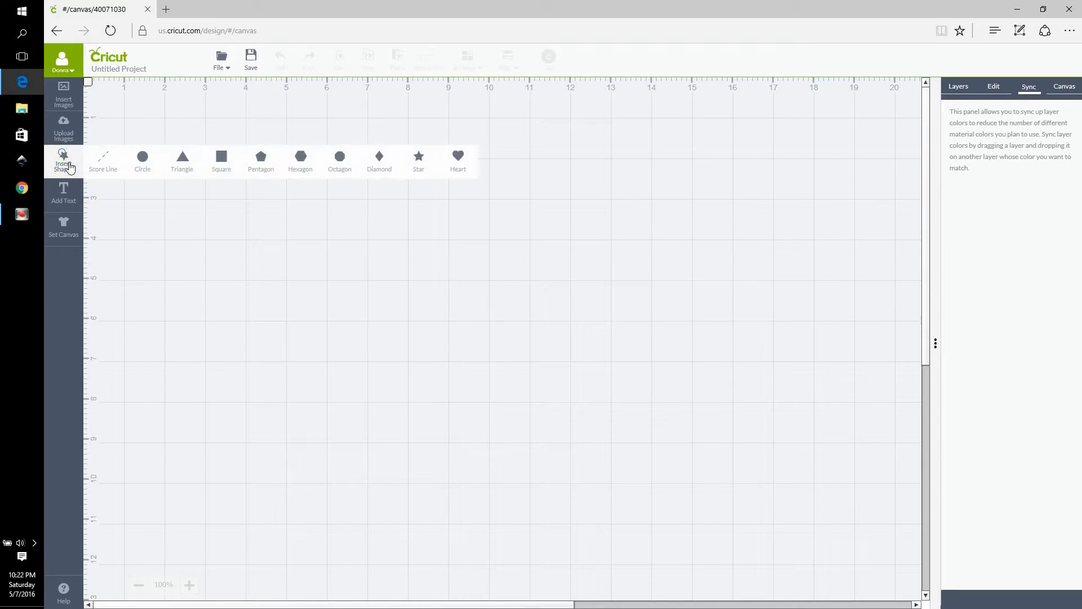
left_click(221, 158)
left_click_drag(326, 328, 162, 151)
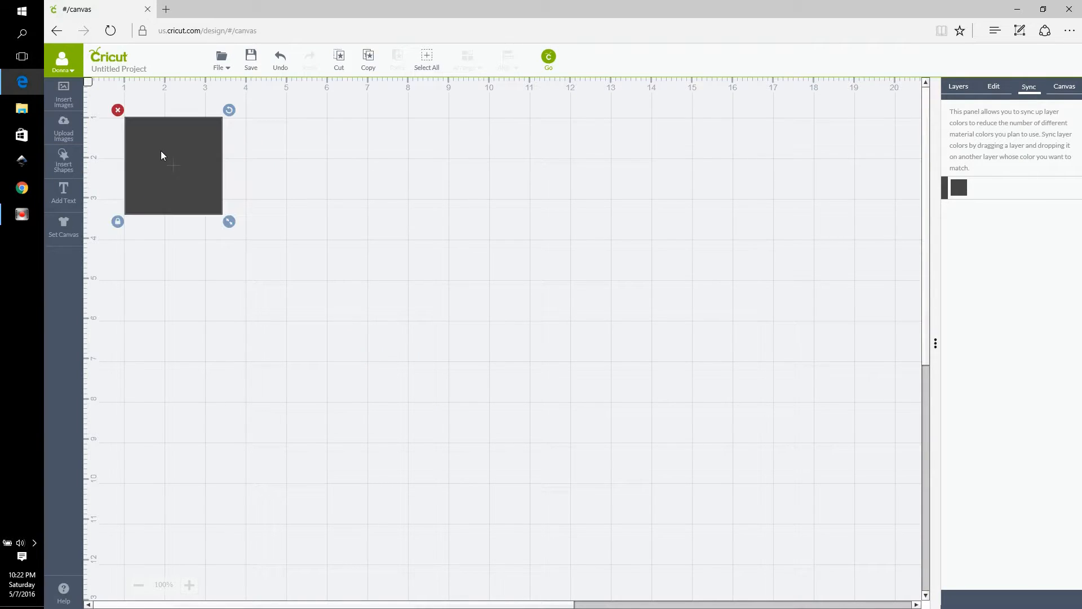
Step: Set the square's position to X 1 in and Y 1 in
left_click(962, 90)
left_click(994, 89)
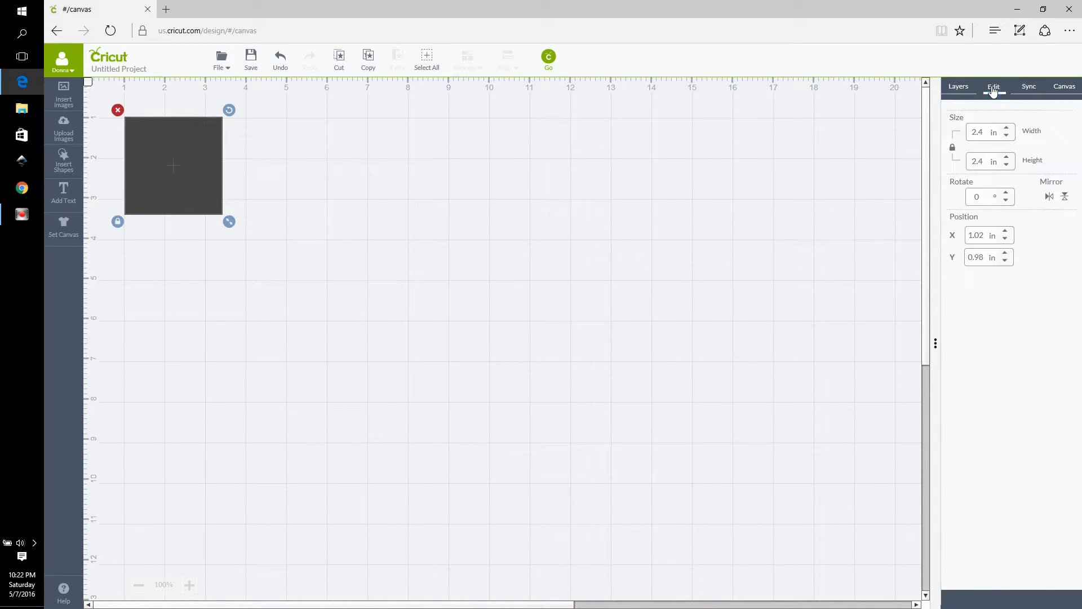
left_click(981, 234)
double_click(980, 233)
type("1")
key("Return")
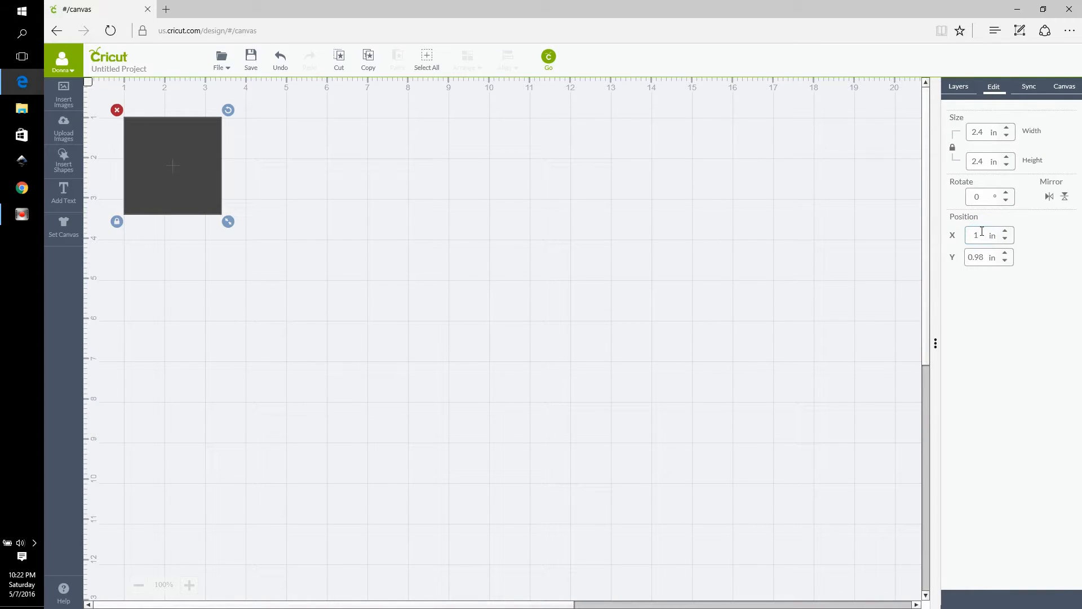
double_click(977, 258)
type("1")
key("Return")
Step: Unlock the square's proportions, resize it to 10.5 in wide by 5 in high, and lock the proportions again
left_click(954, 149)
double_click(983, 132)
type("10.5")
key("Return")
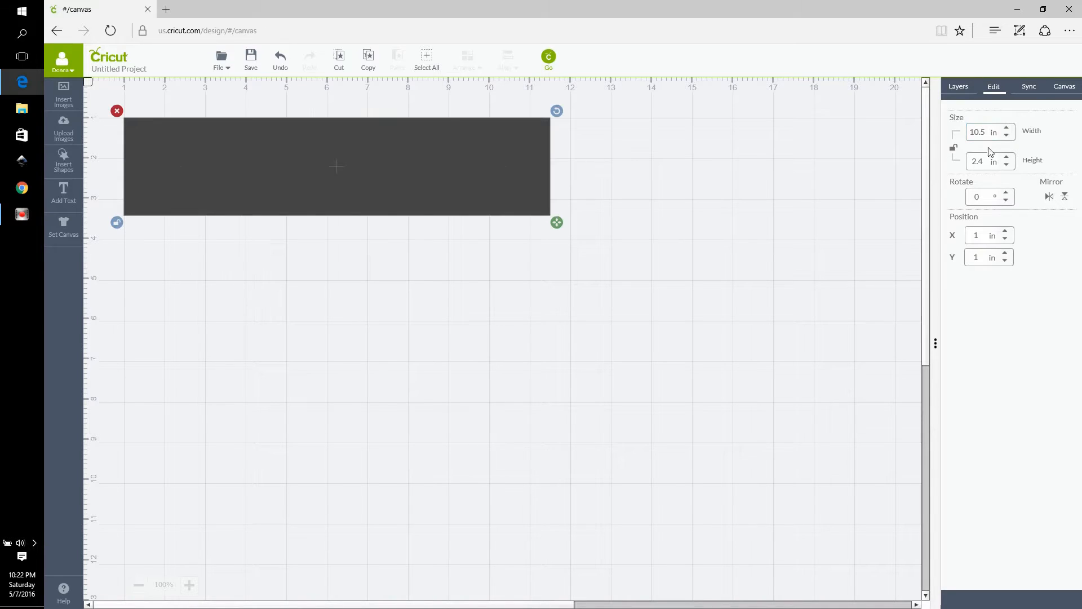
double_click(980, 162)
type("5")
key("Return")
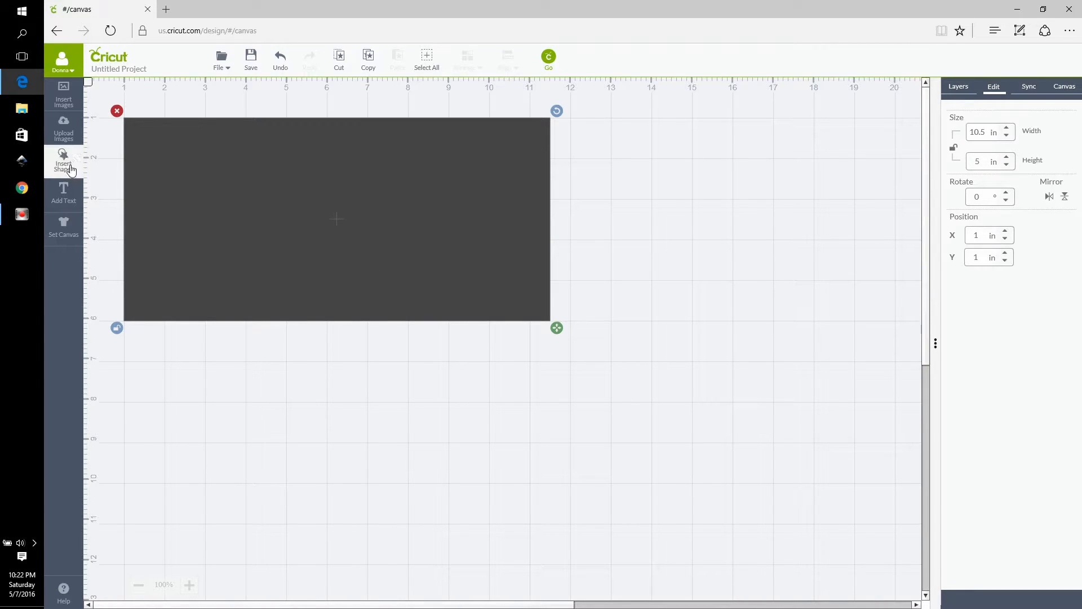
left_click(952, 149)
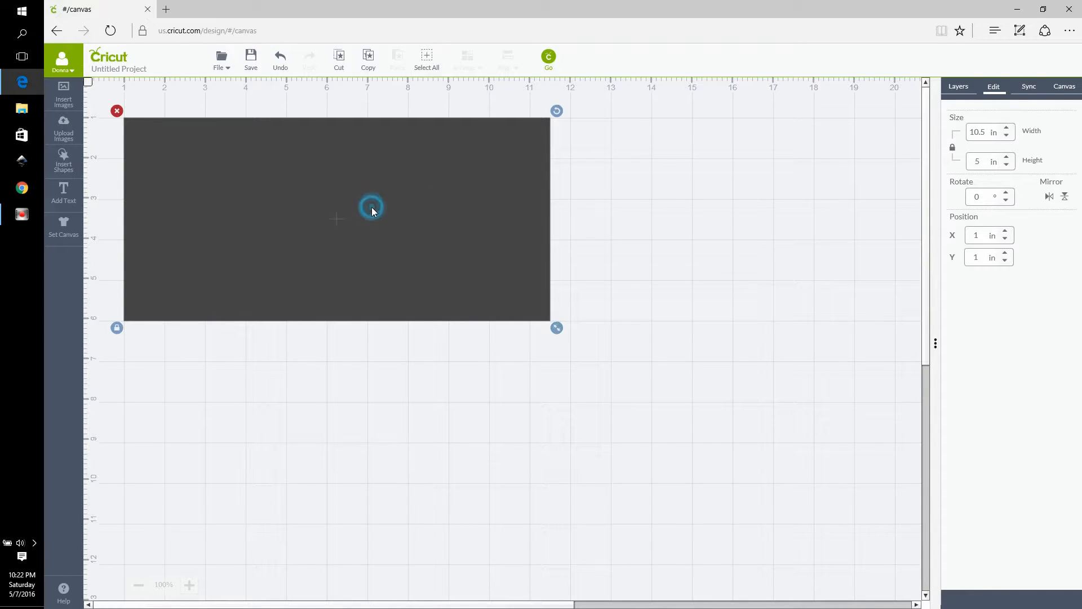
Step: Insert a score line and rotate it 90° so that it lies horizontally
left_click(66, 174)
left_click(97, 169)
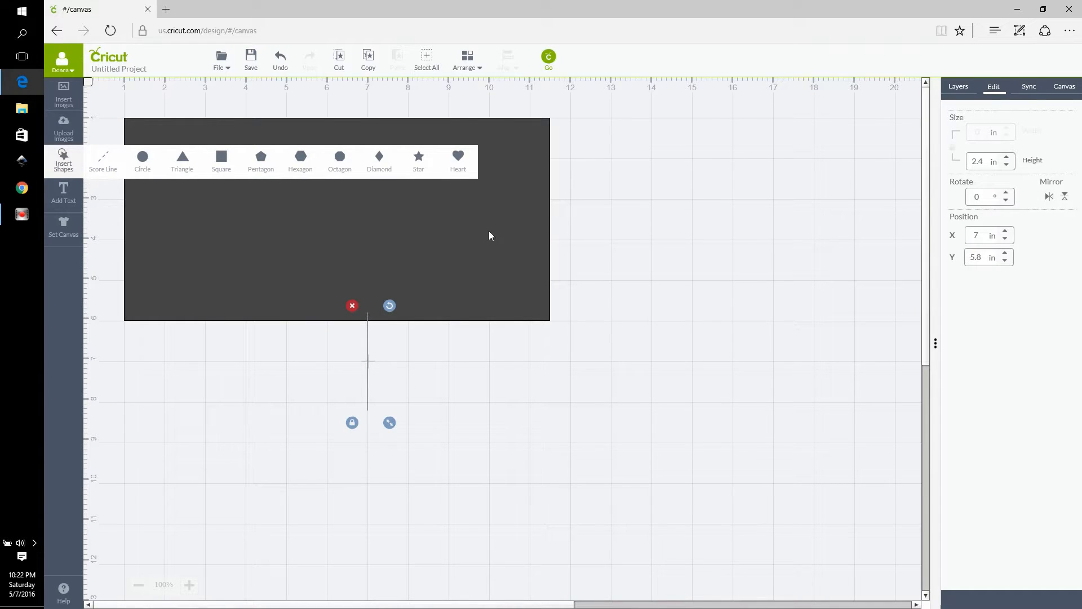
left_click(989, 92)
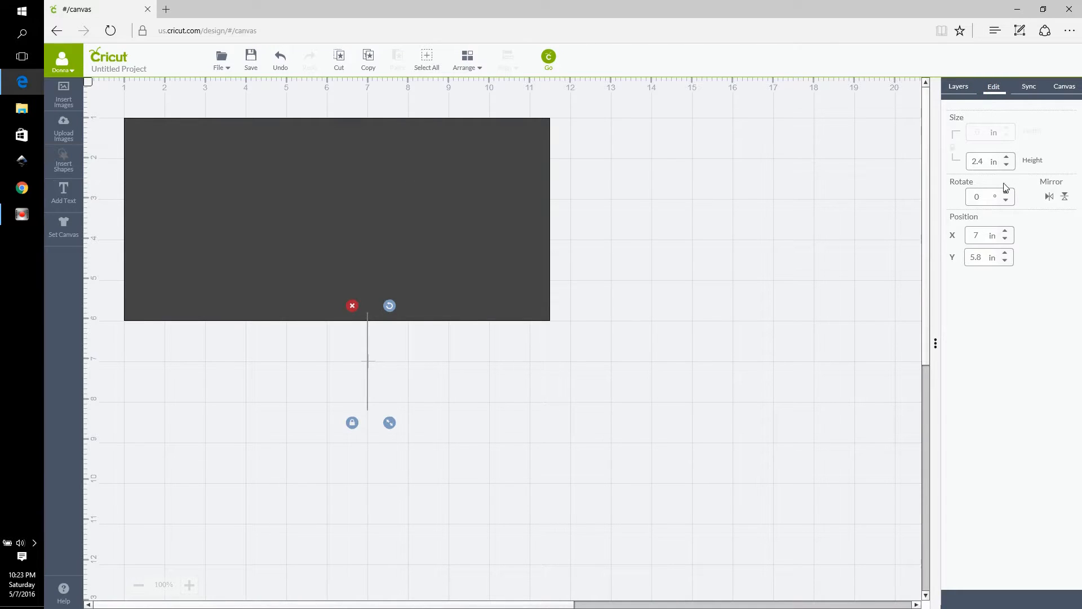
left_click(979, 199)
key("BackSpace")
type("90")
key("Return")
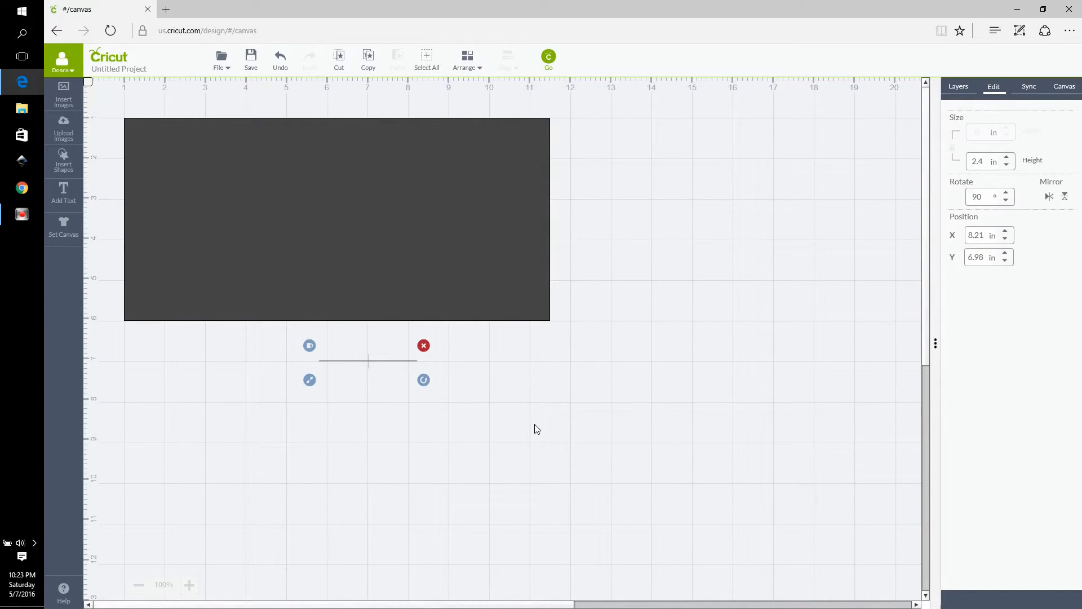
Step: Set the horizontal score line's length to 8 in and move it onto the rectangle, ending at its right edge at about Y 3.01 in
left_click(975, 162)
type("8")
key("Return")
left_click_drag(317, 361, 450, 201)
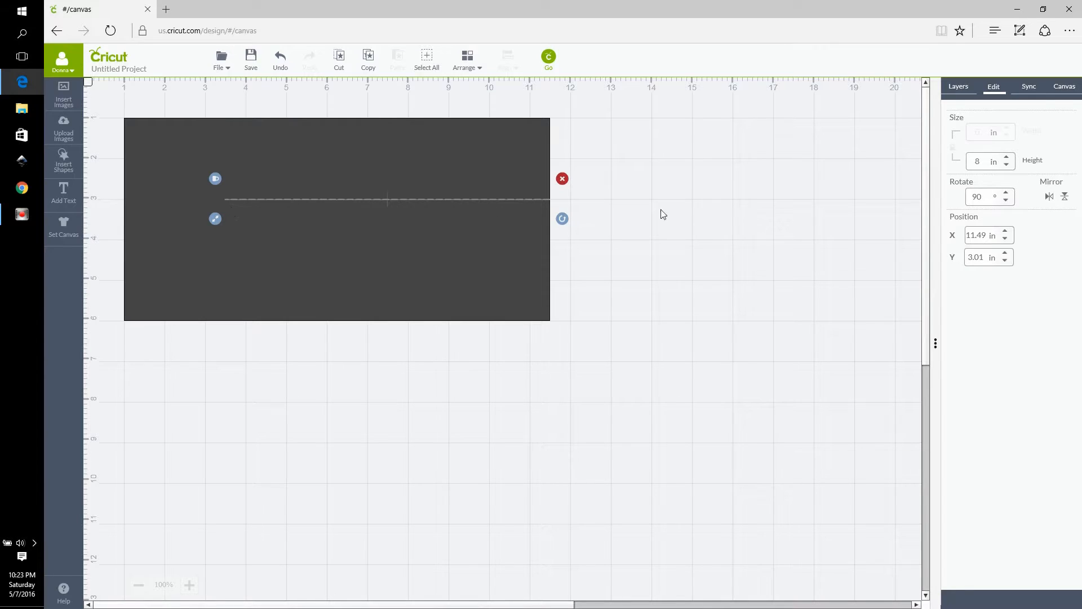
Step: Set the horizontal score line's position to X 11.5 in and Y 3 in
left_click(978, 236)
type("11.5")
left_click(977, 259)
type("3")
left_click(536, 468)
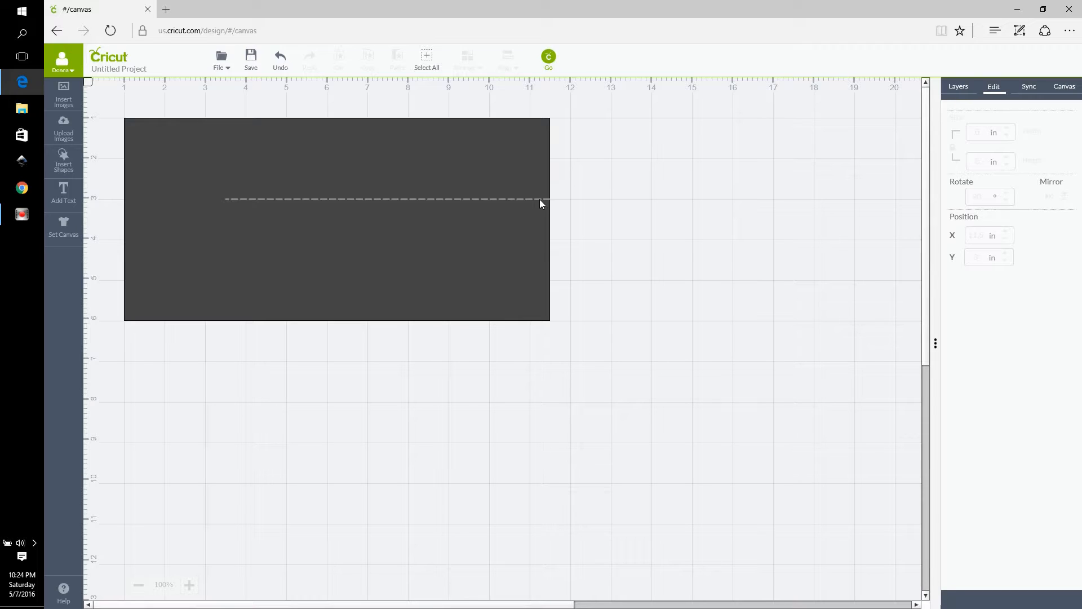
Step: Insert a second score line, kept vertical, and set its height to 3 in
left_click(64, 163)
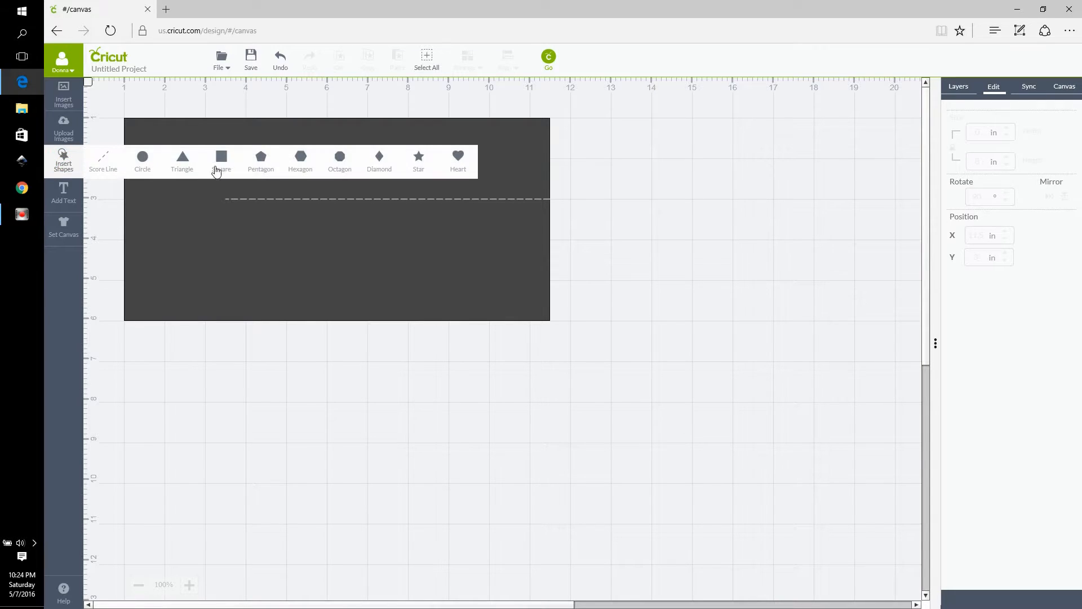
left_click(103, 164)
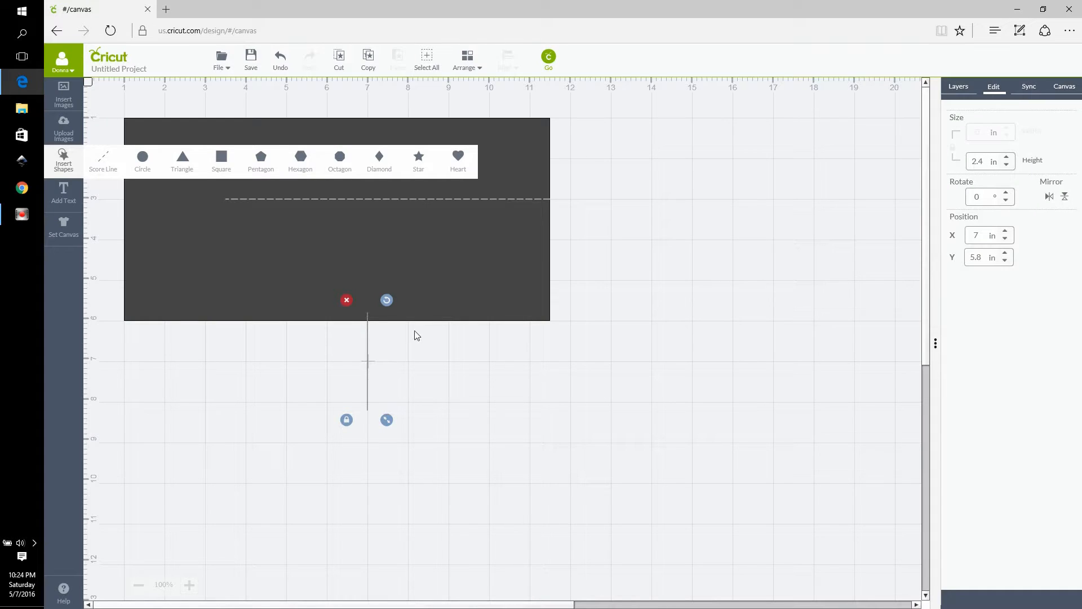
left_click(977, 162)
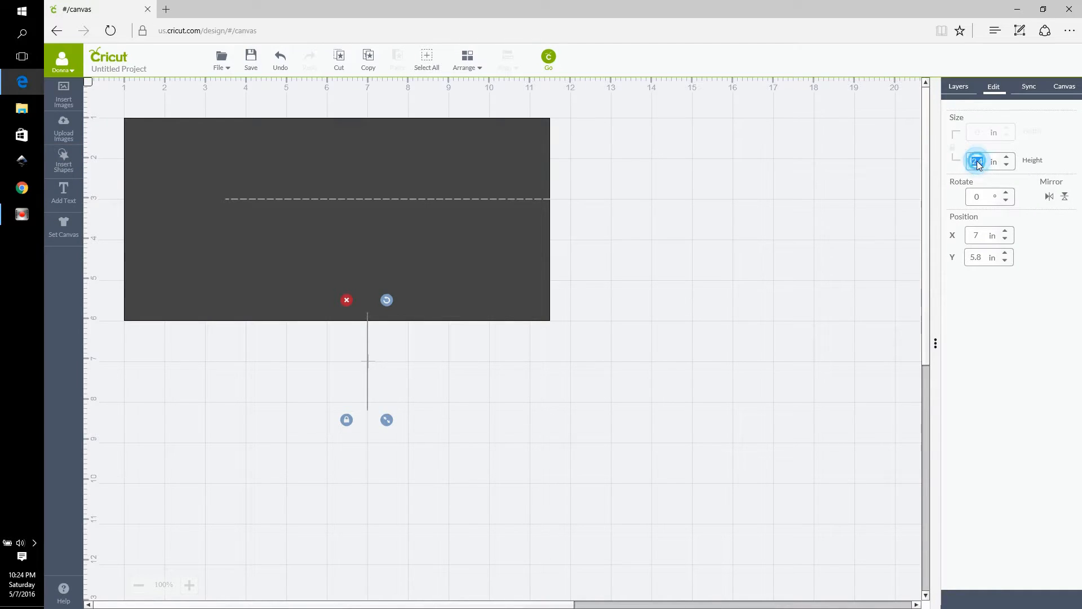
type("3")
key("Return")
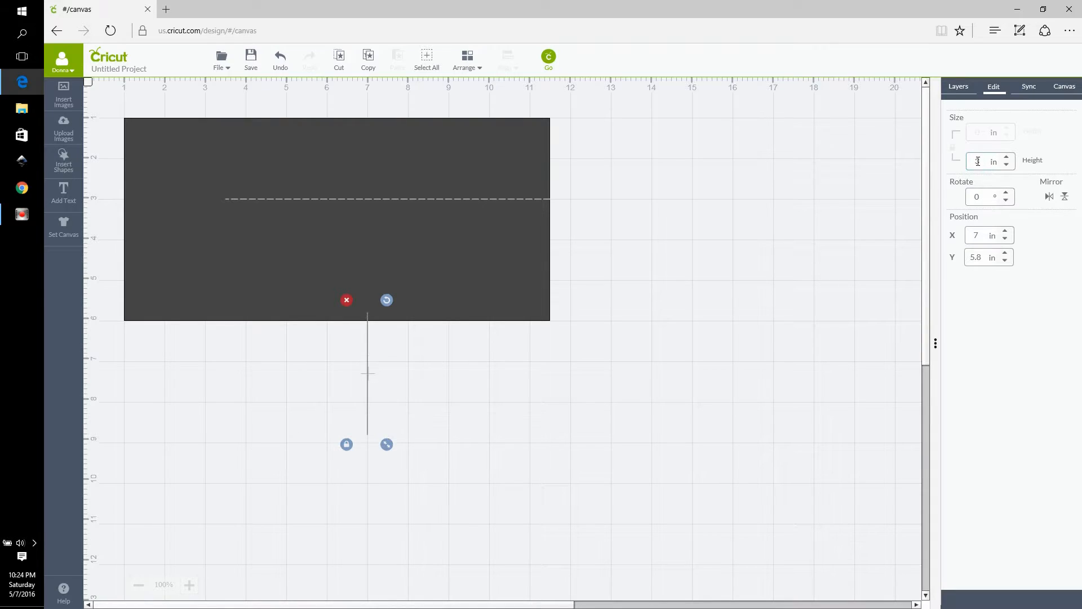
Step: Move the vertical score line to the left end of the horizontal one, at about X 3.5 in, Y 3.01 in
left_click_drag(371, 357, 225, 242)
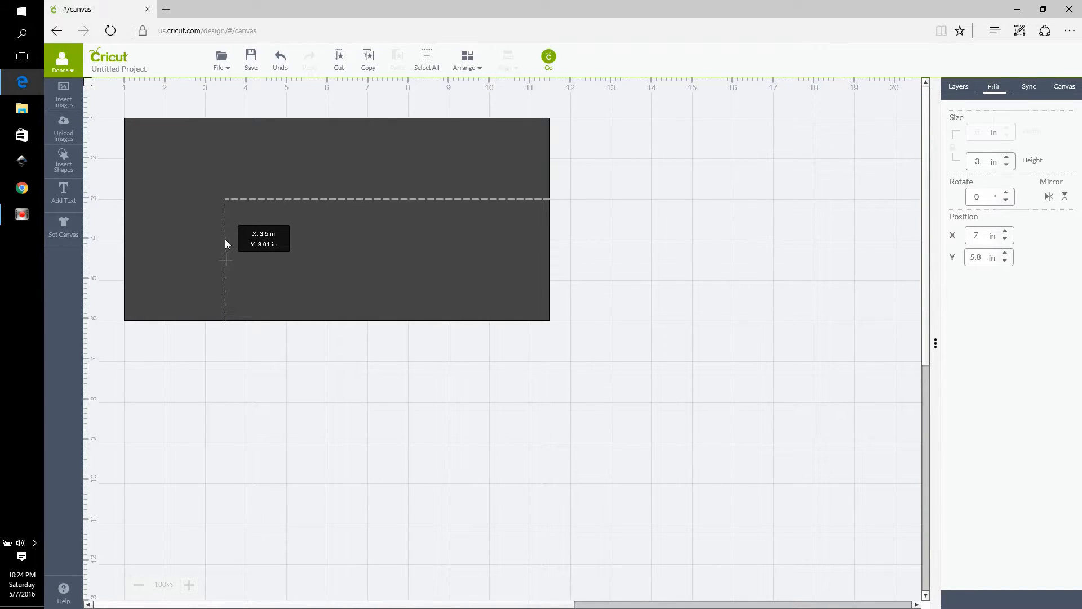
left_click_drag(225, 241, 226, 240)
left_click(336, 368)
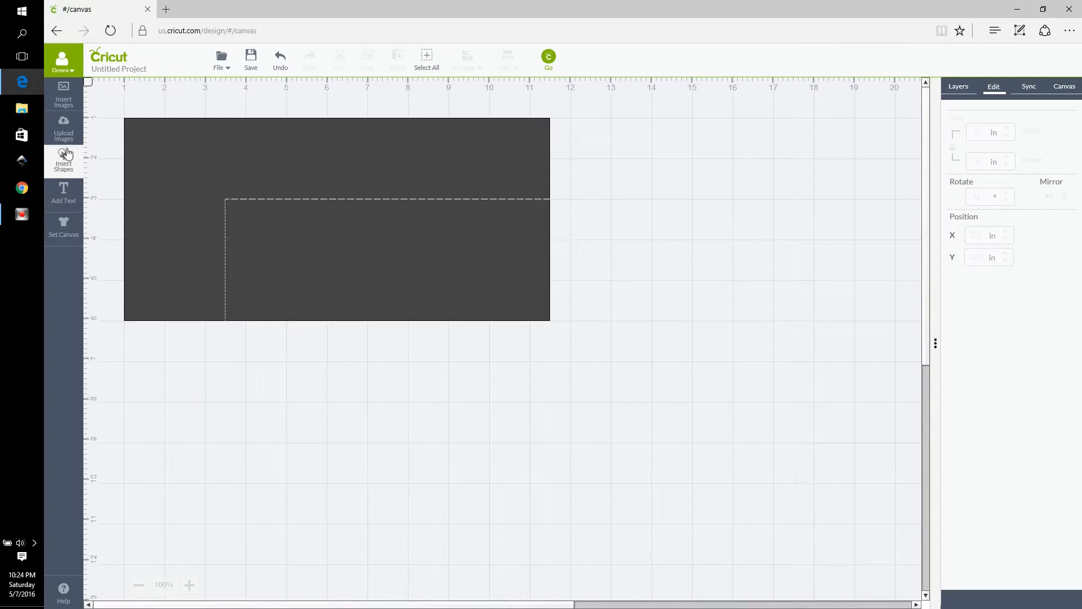
Step: Duplicate the vertical score line and place the copy about 2.5 in to its right, below the horizontal score line
left_click(226, 232)
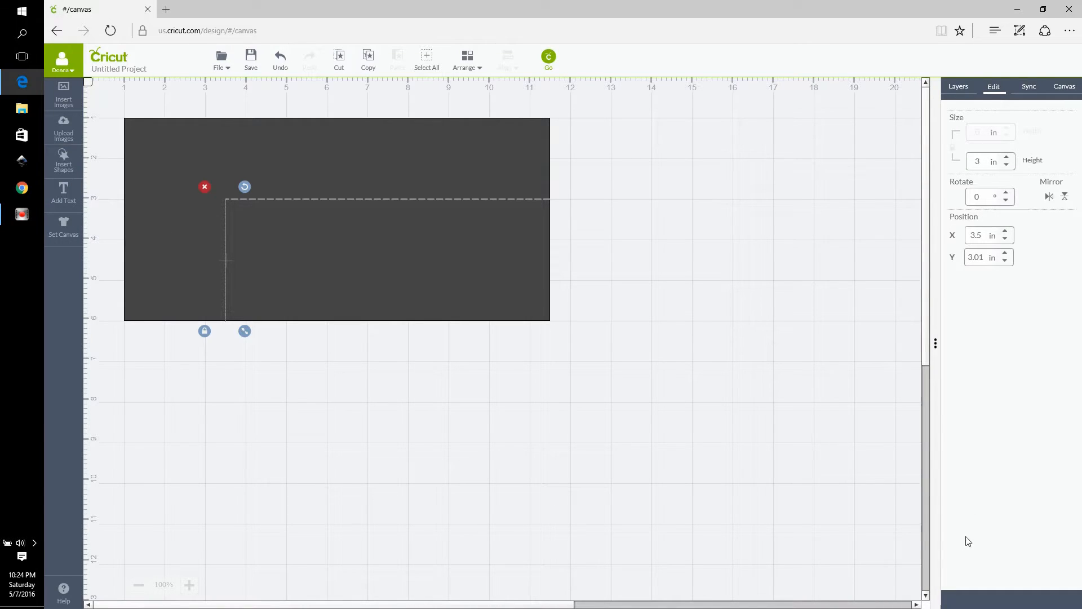
left_click(958, 86)
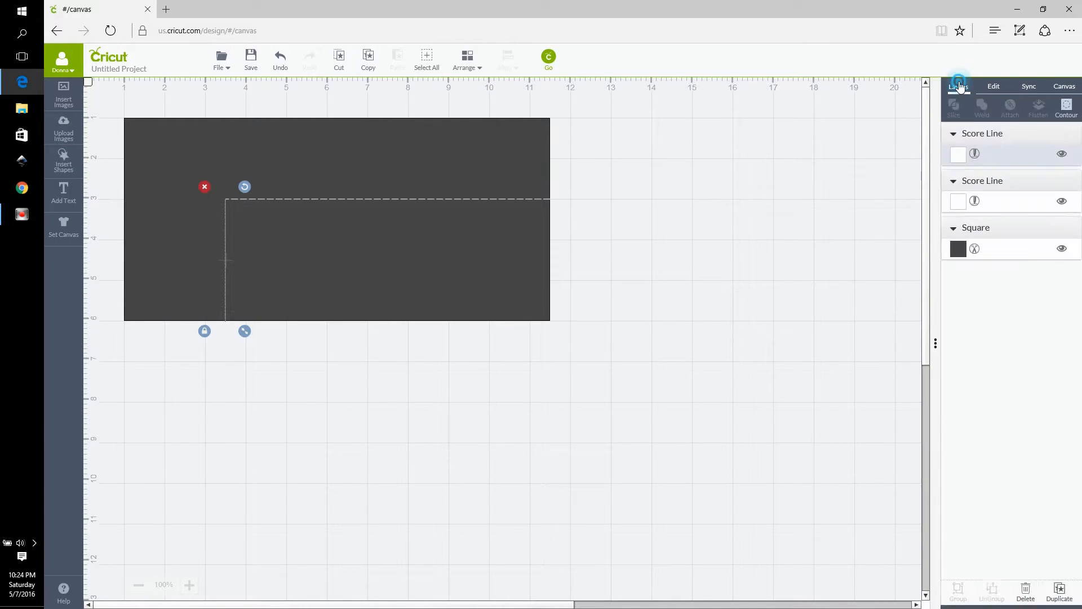
left_click(1060, 589)
left_click_drag(235, 265, 338, 256)
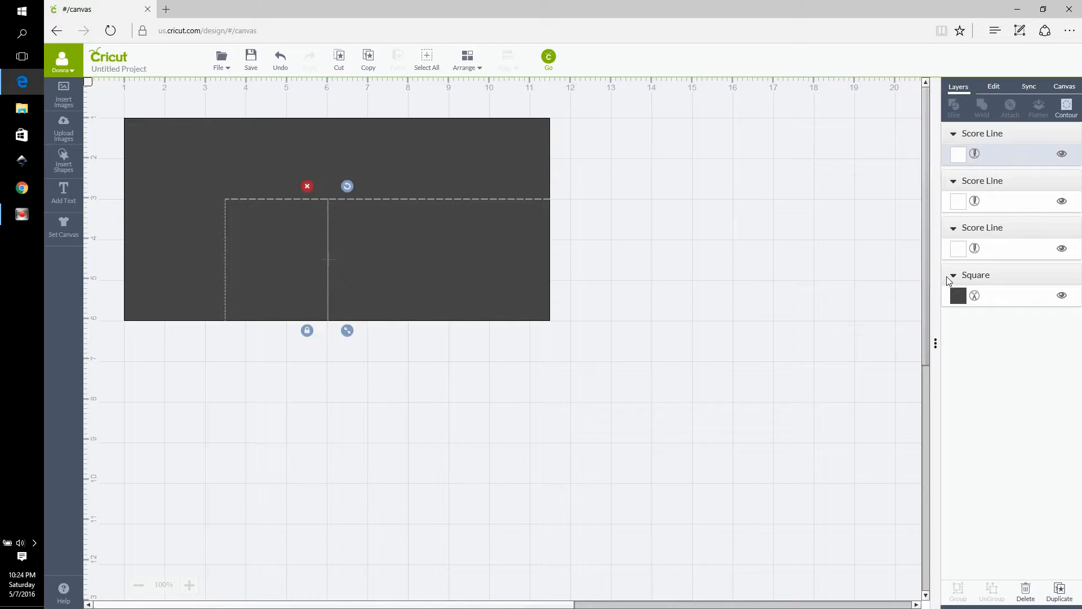
Step: Set the copied score line's position to X 6 in and Y 3 in
left_click(993, 86)
left_click(976, 236)
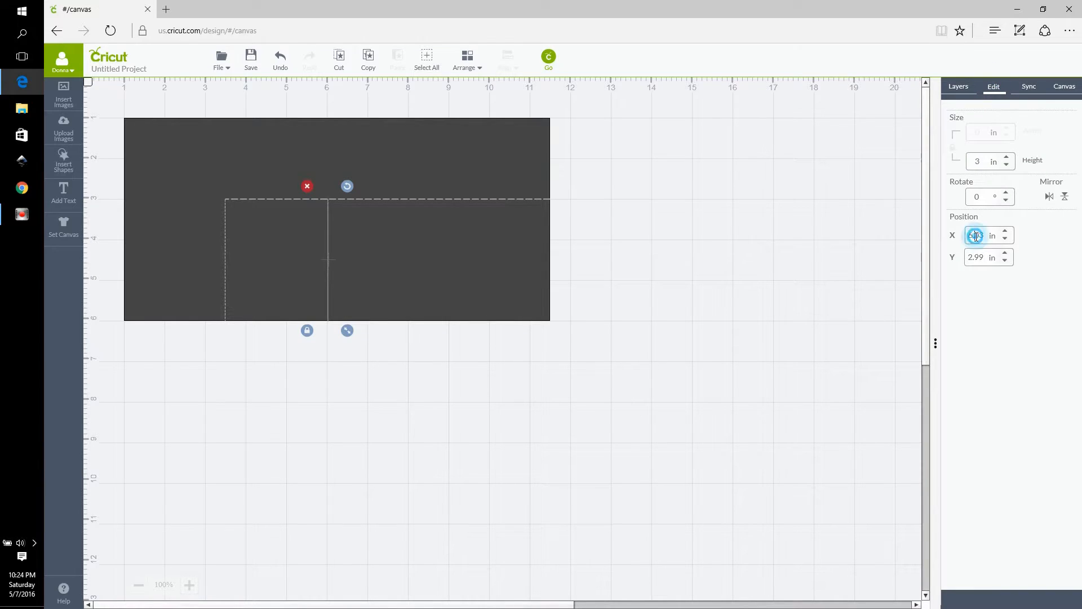
type("6")
left_click(978, 255)
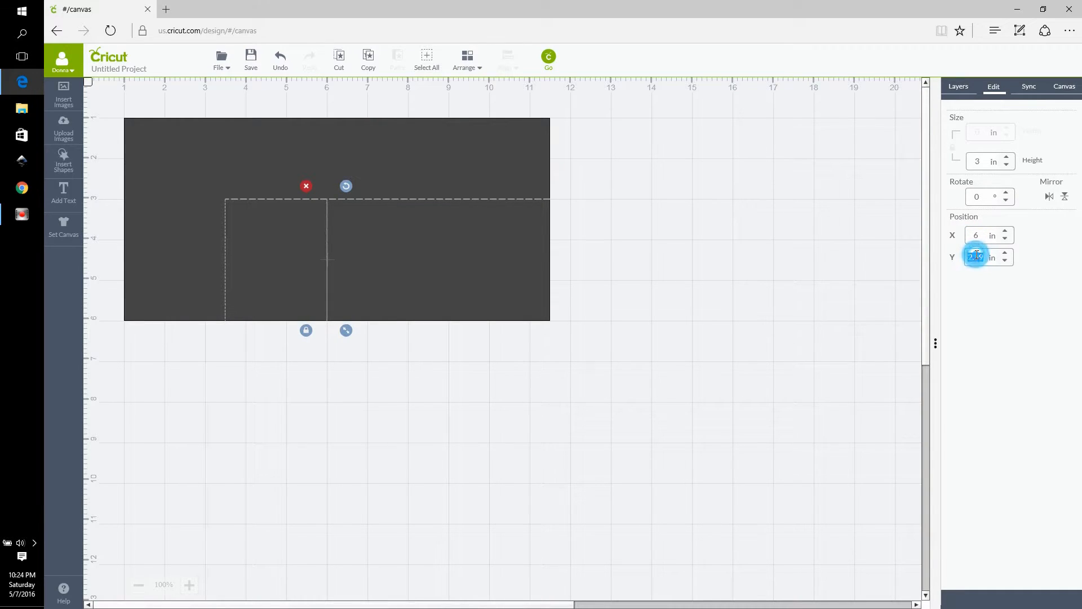
double_click(977, 257)
type("3")
left_click(721, 409)
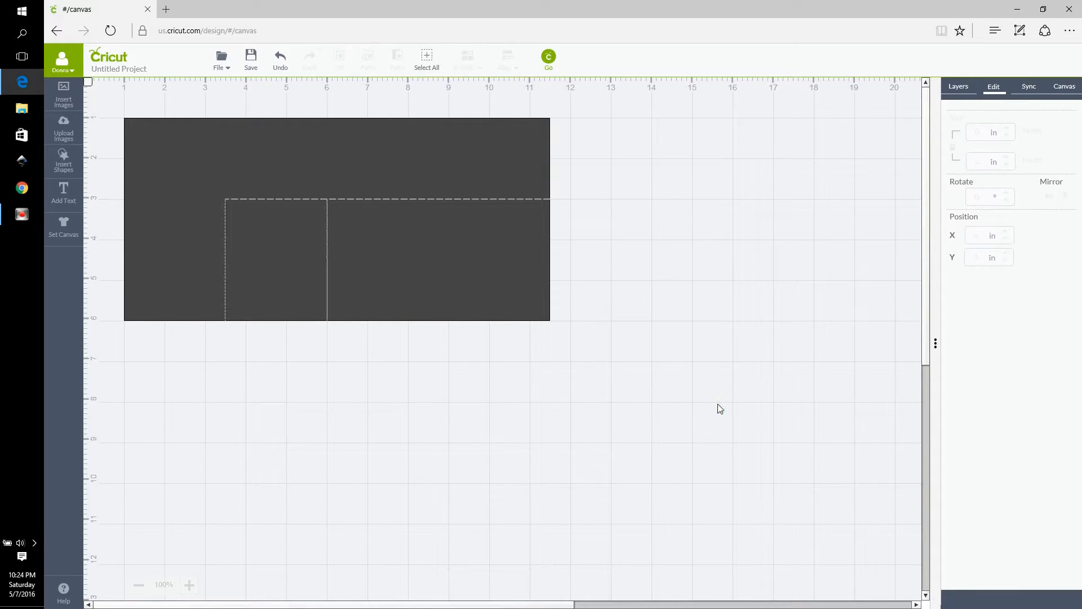
Step: Duplicate the middle vertical score line and place the copy to its right, at about X 8.58 in, Y 3 in
left_click(328, 276)
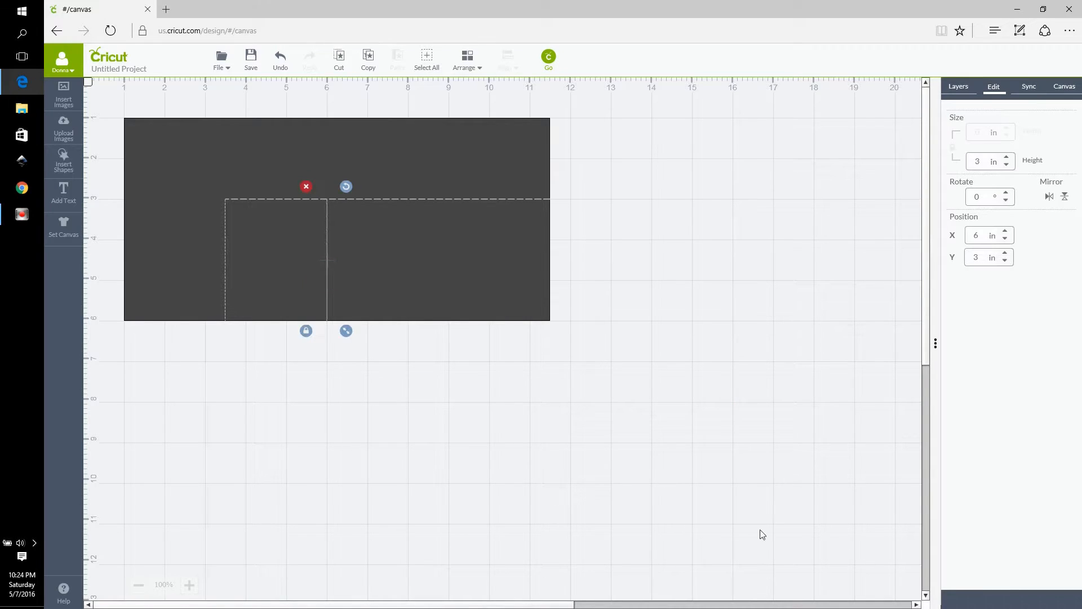
left_click(959, 86)
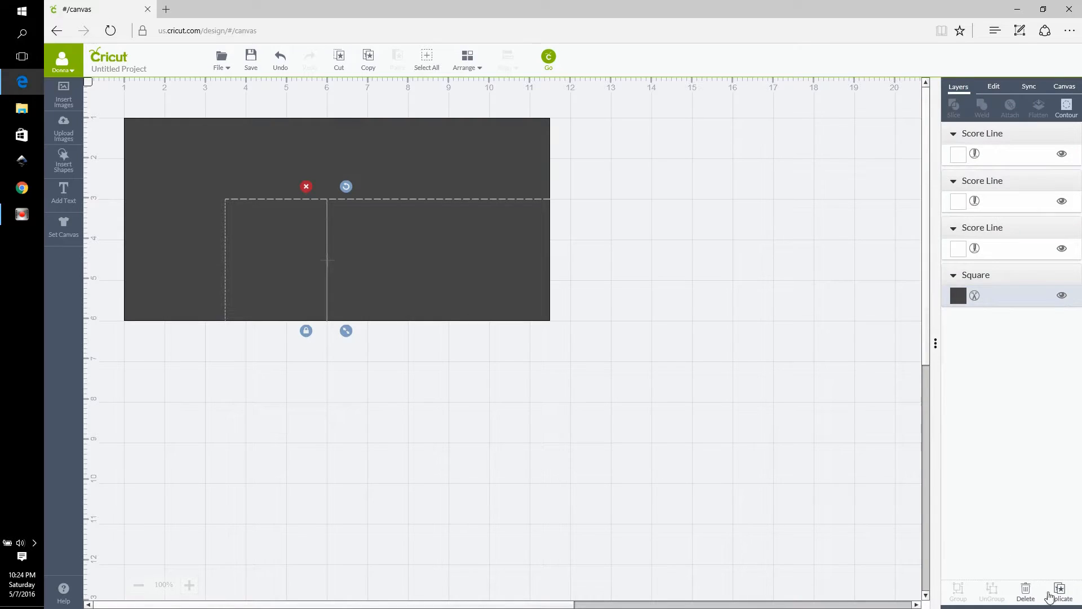
left_click(1059, 589)
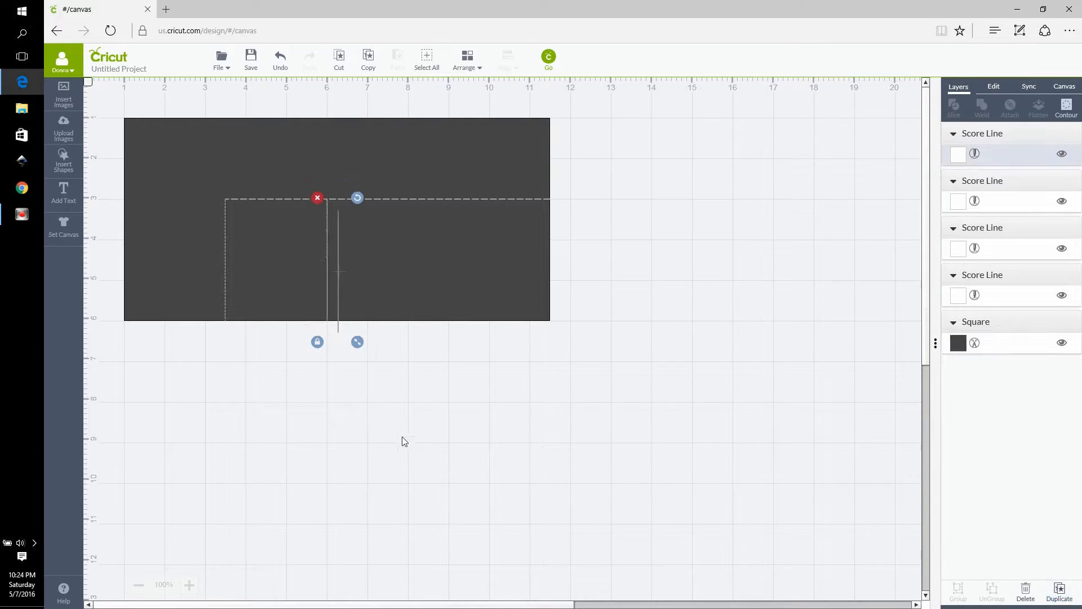
left_click(337, 296)
left_click_drag(337, 279, 434, 266)
Step: Set the rightmost vertical score line's X position to 8.5 in
left_click(992, 86)
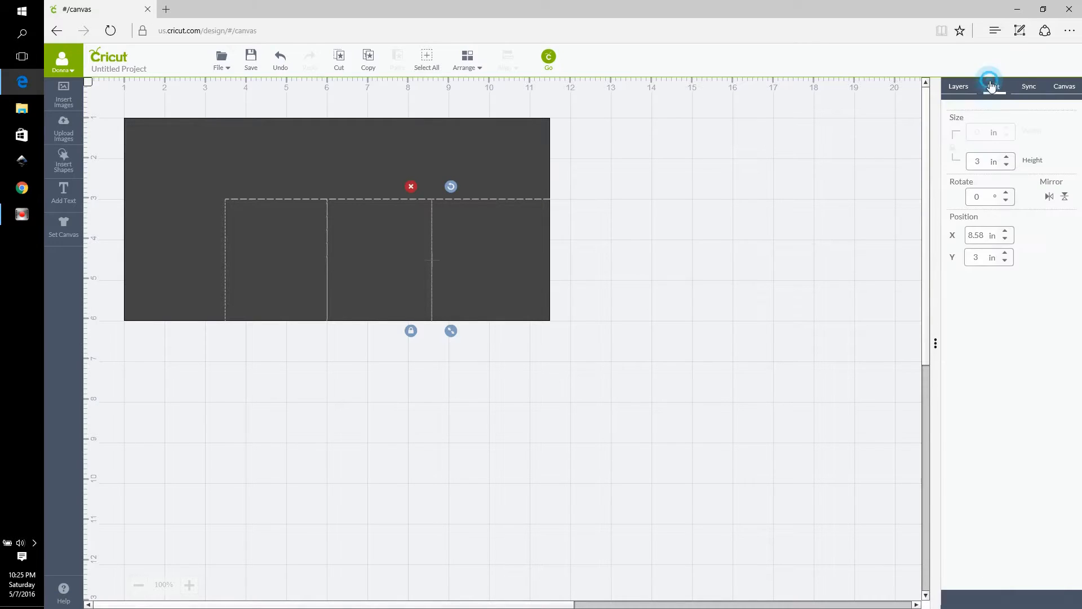
left_click(982, 237)
type("8")
key("Return")
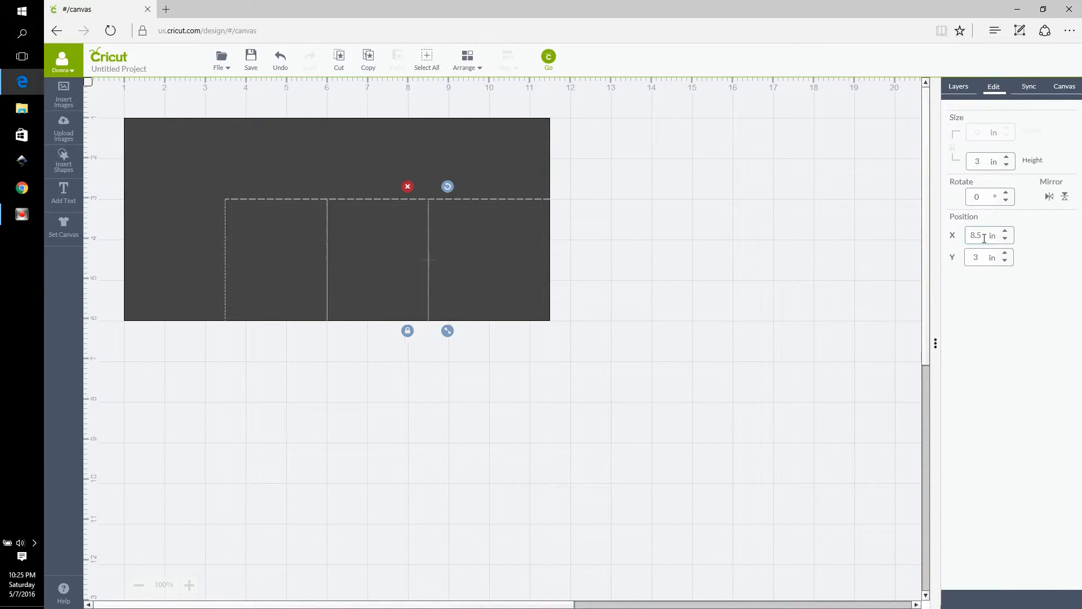
left_click(604, 491)
Step: Set the leftmost vertical score line's Y position to 3 in
left_click(224, 253)
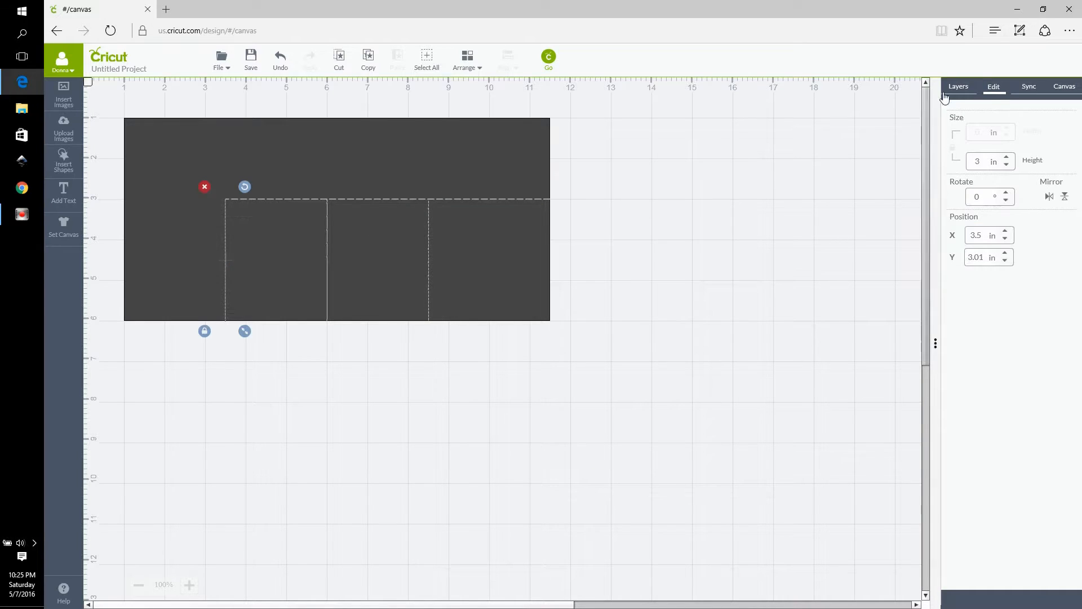
left_click(978, 257)
double_click(978, 258)
type("3")
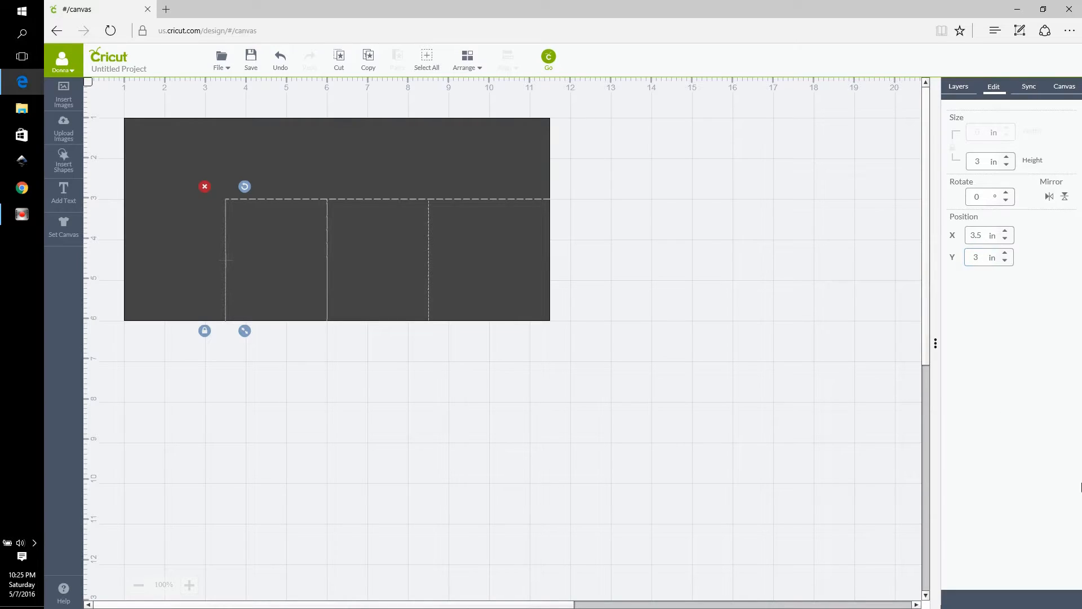
Step: Duplicate the vertical score line at X 8.5 in and place the copy at about X 11 in, Y 3.06 in
left_click(426, 280)
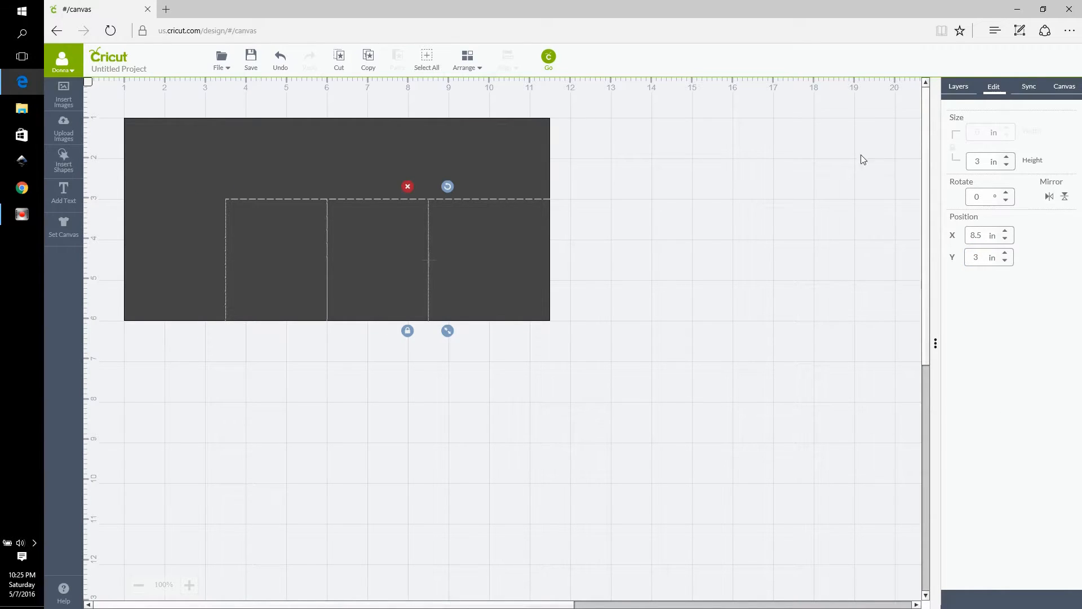
left_click(958, 86)
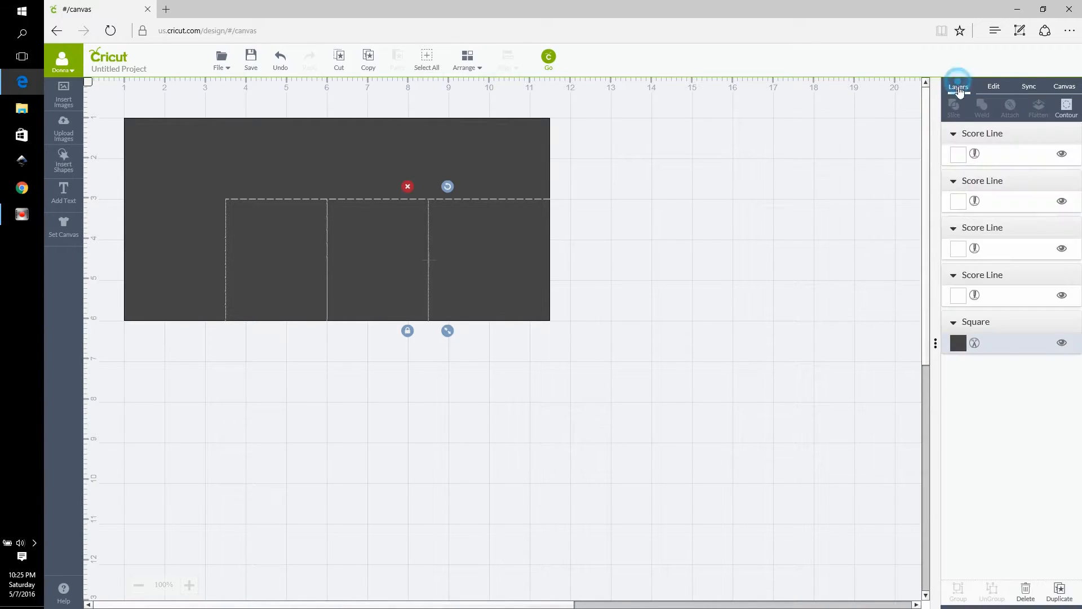
left_click(1060, 592)
left_click_drag(440, 269, 552, 259)
left_click(994, 86)
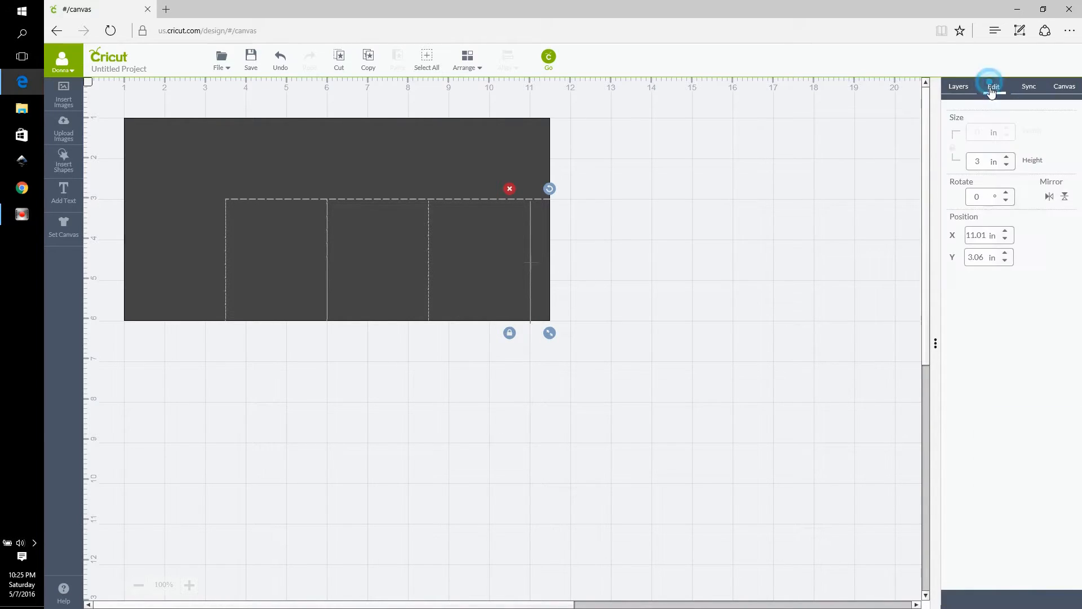
Step: Set the rightmost score line's position to X 11 in and Y 3 in
double_click(987, 235)
type("11")
double_click(976, 257)
type("3")
key("Return")
left_click(590, 487)
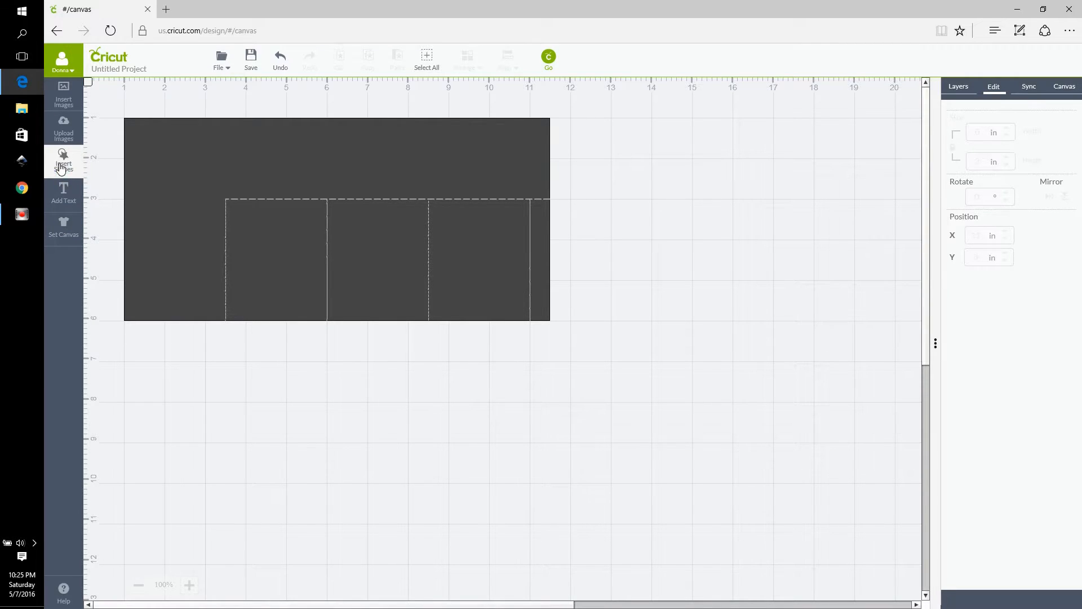
Step: Insert a new score line, place it just right of the rectangle, and set its height to 2 in
left_click(61, 167)
left_click(103, 161)
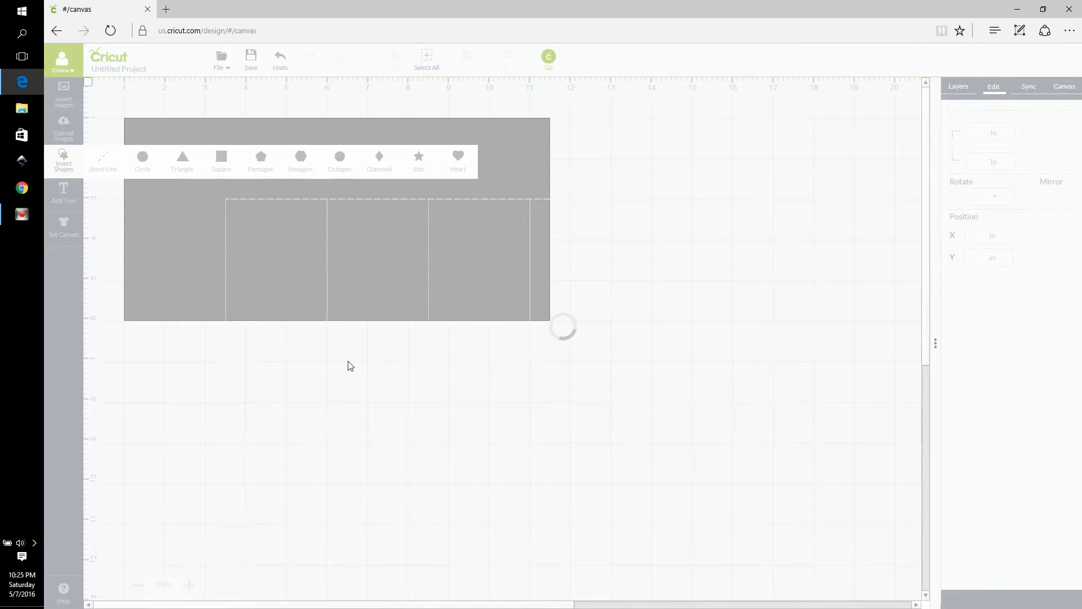
left_click_drag(367, 375, 598, 259)
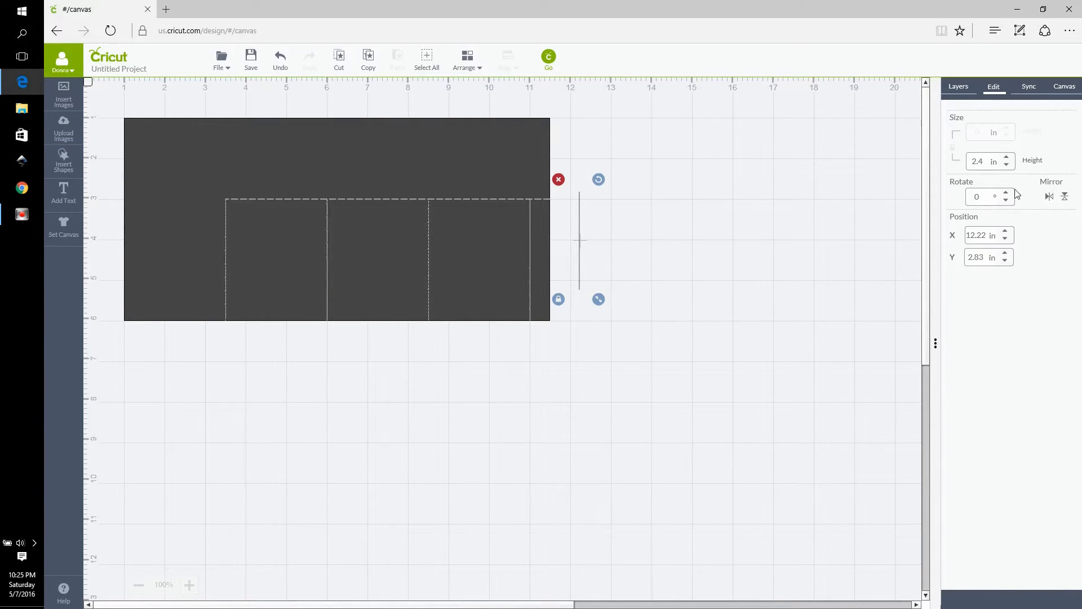
double_click(981, 163)
type("2")
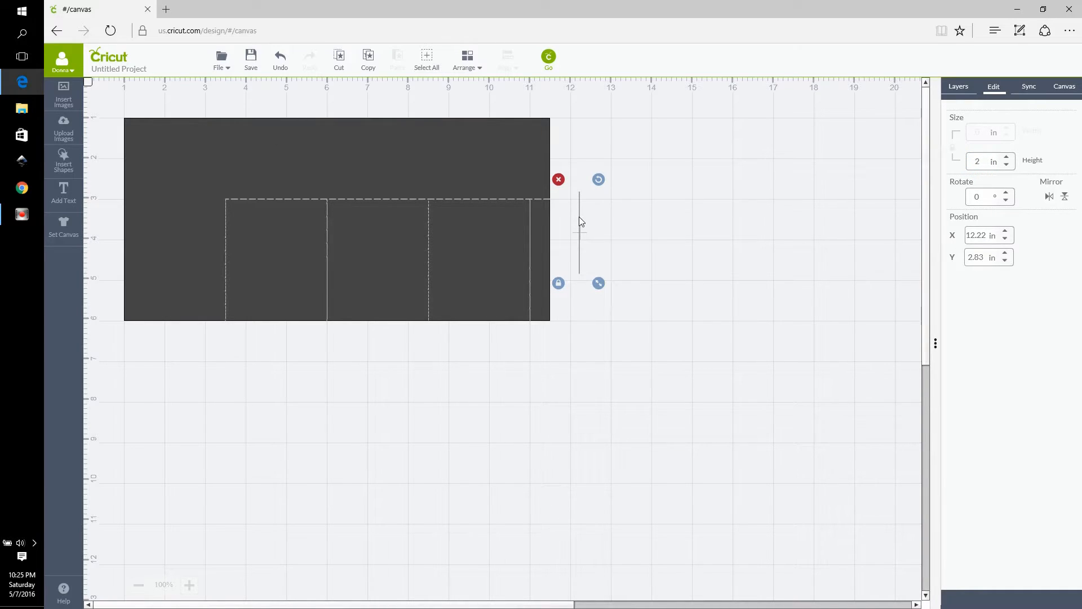
Step: Move the 2 in score line above the leftmost vertical score line and set its position to X 3.5 in, Y 1 in
left_click_drag(580, 216, 226, 146)
left_click(967, 93)
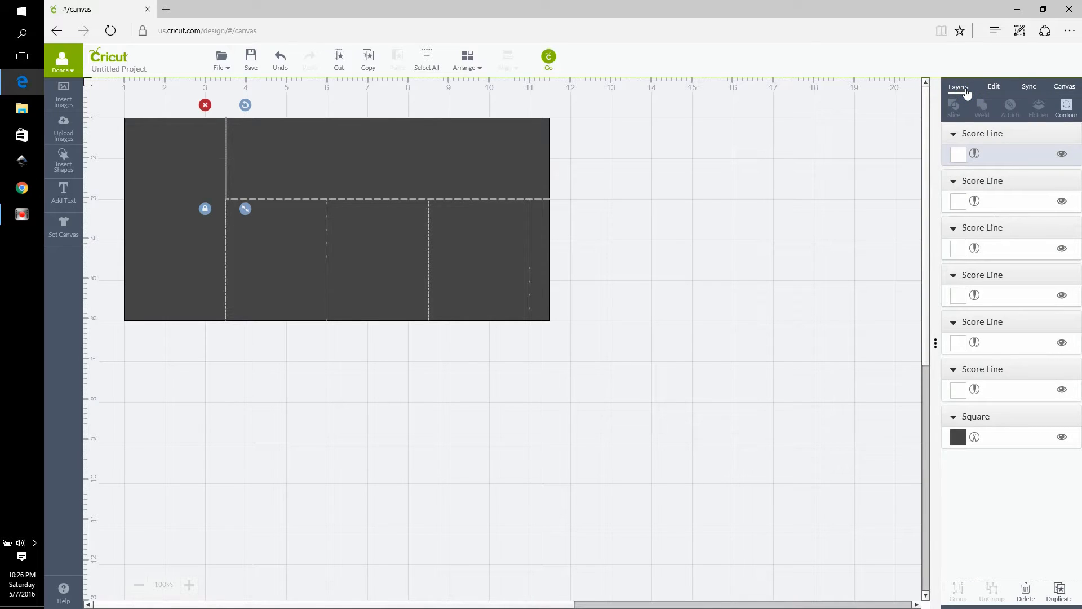
left_click(993, 88)
left_click(978, 236)
type("3.5")
left_click(980, 257)
type("1")
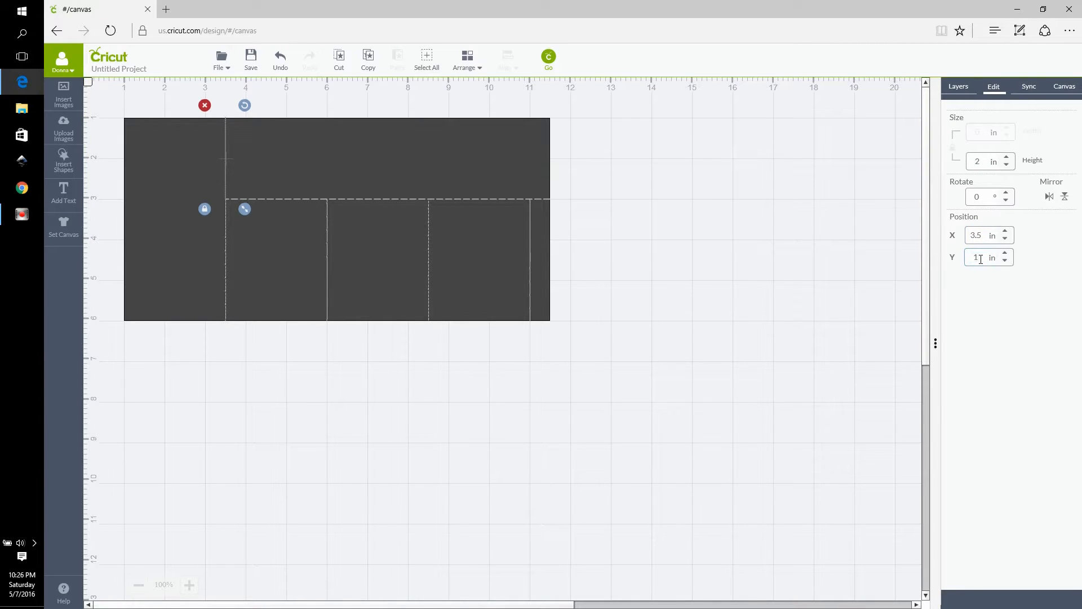
left_click(650, 451)
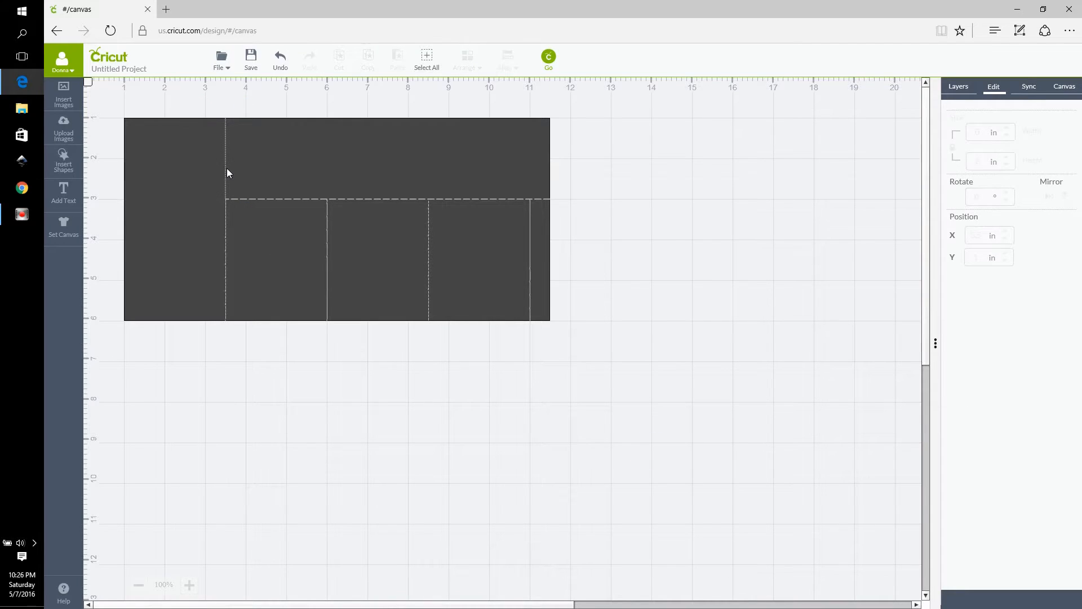
Step: Duplicate the 2 in score line and place the copy at about X 6 in, Y 1.03 in
left_click(226, 168)
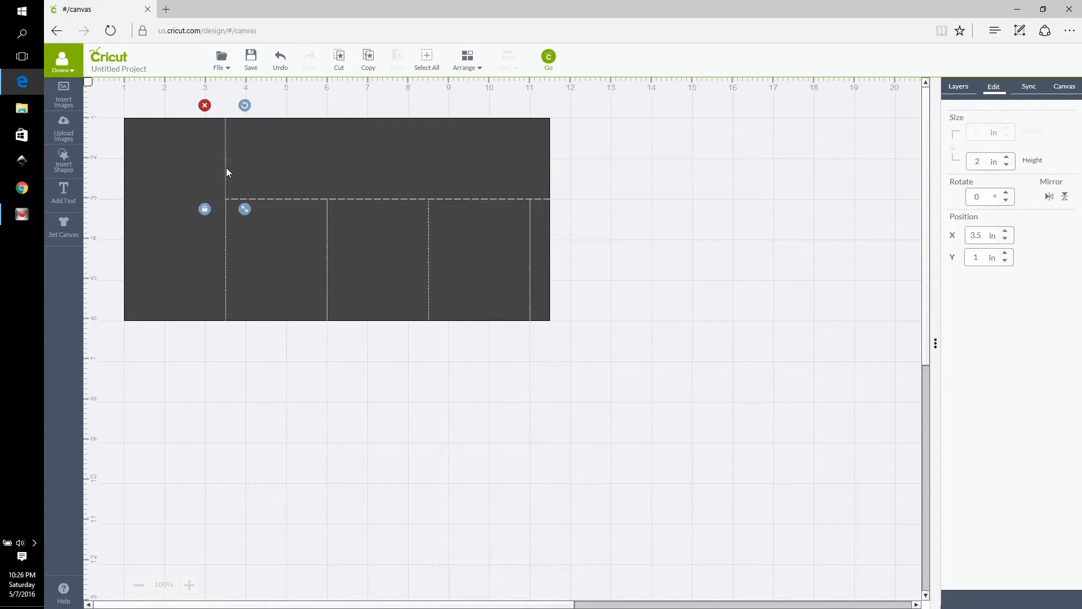
left_click(963, 89)
left_click(1060, 590)
left_click_drag(235, 169, 337, 158)
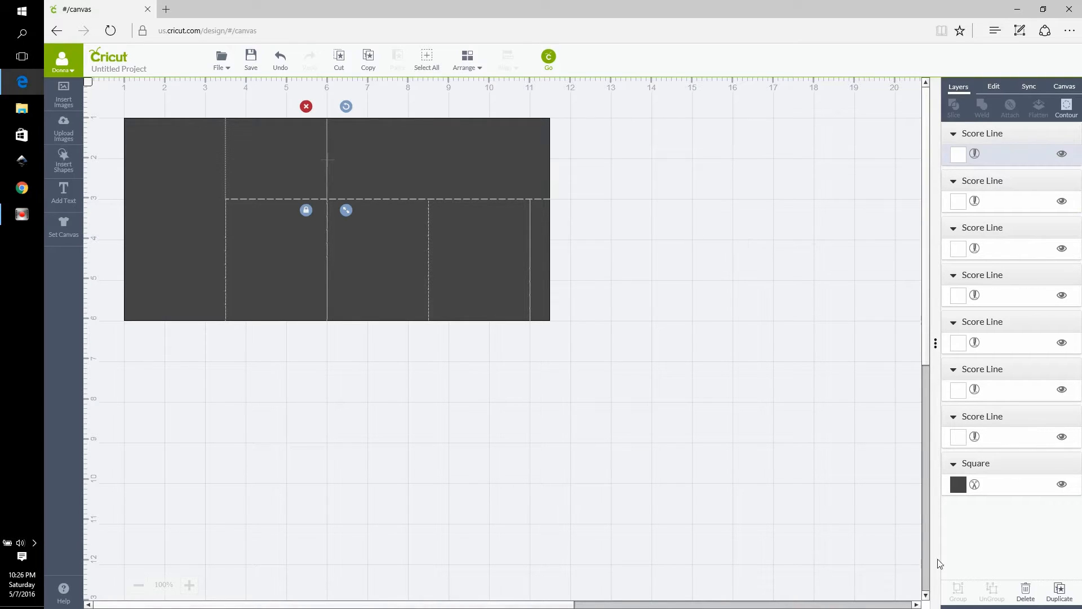
left_click(689, 397)
Step: Set the Y position of the upper score line at X 6 in to 1 in
left_click(325, 171)
left_click(984, 88)
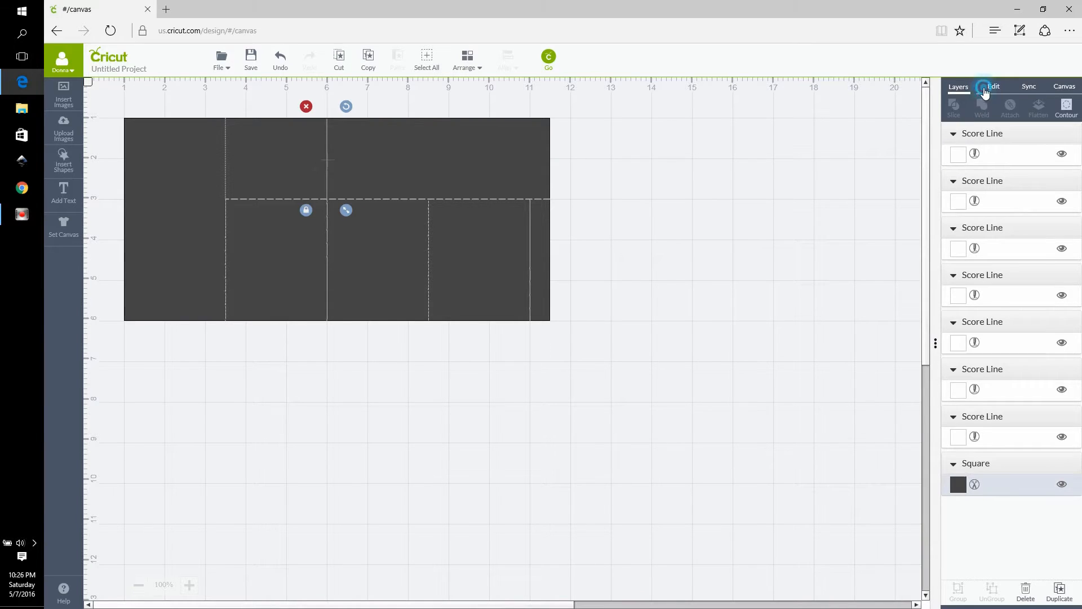
left_click(977, 260)
double_click(977, 259)
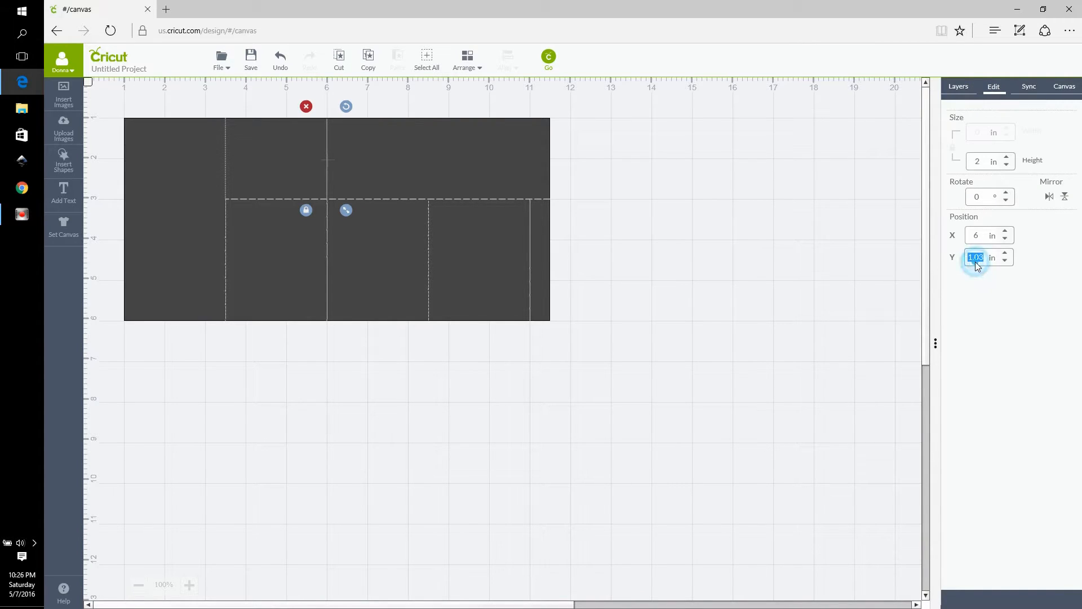
type("1")
key("Return")
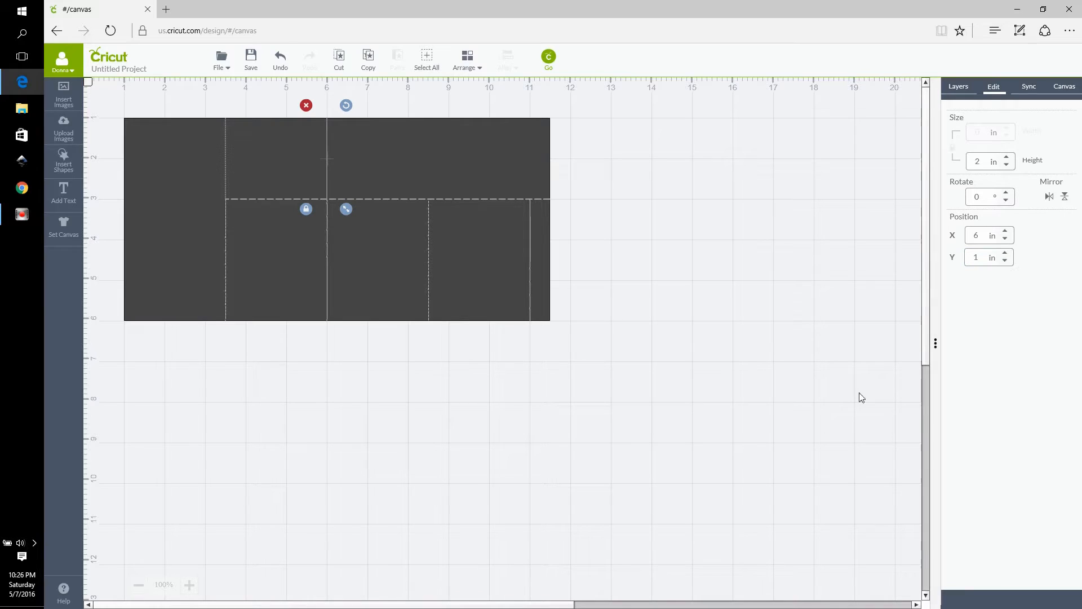
left_click(730, 385)
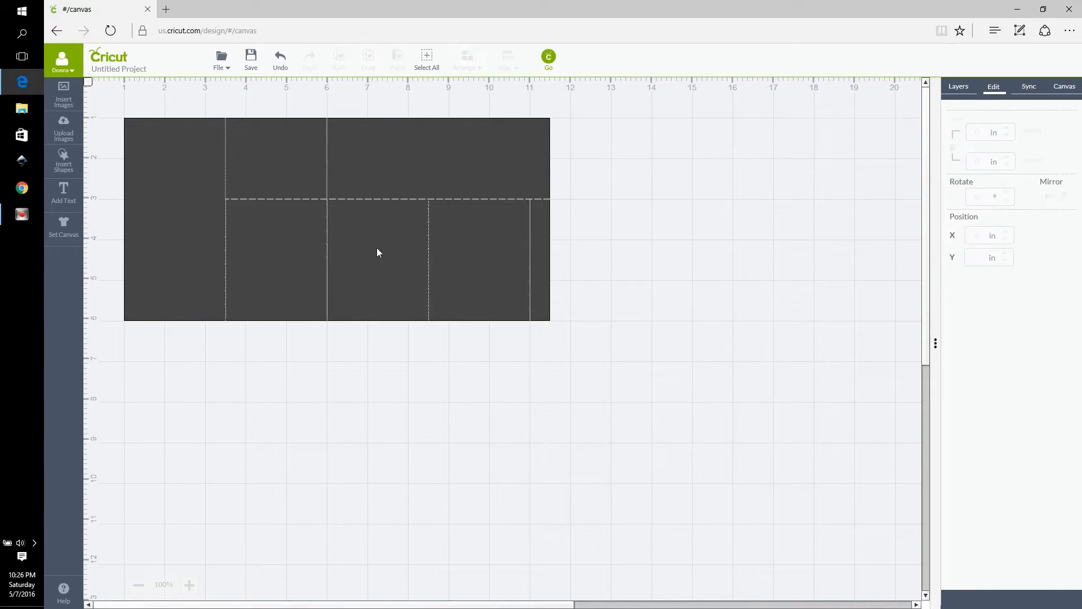
Step: Duplicate the upper score line at X 6 in and place the copy above the lower score line at X 8.5 in
left_click(326, 183)
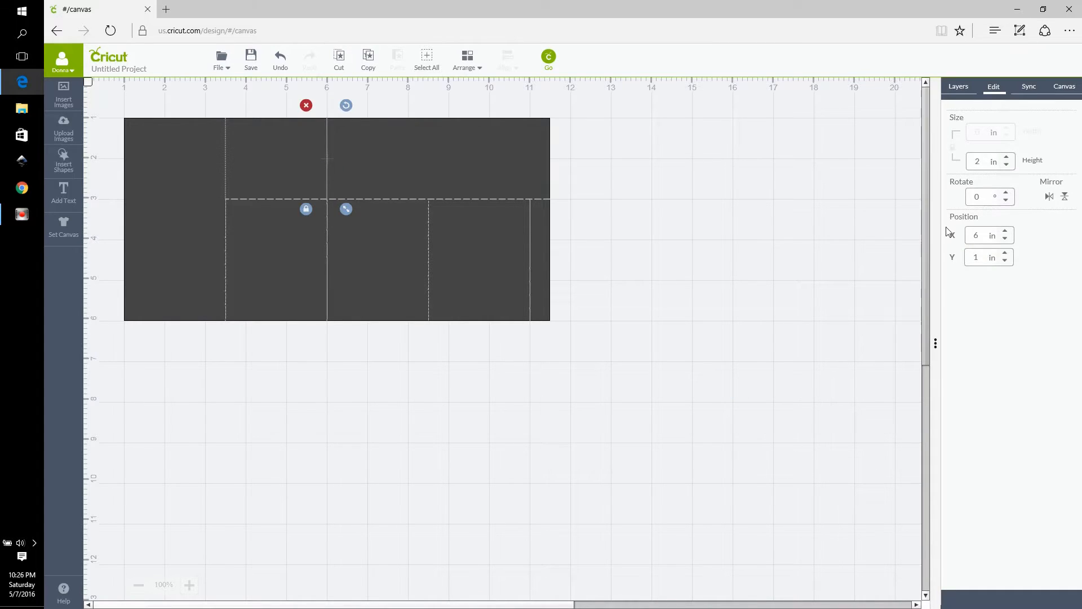
left_click(959, 86)
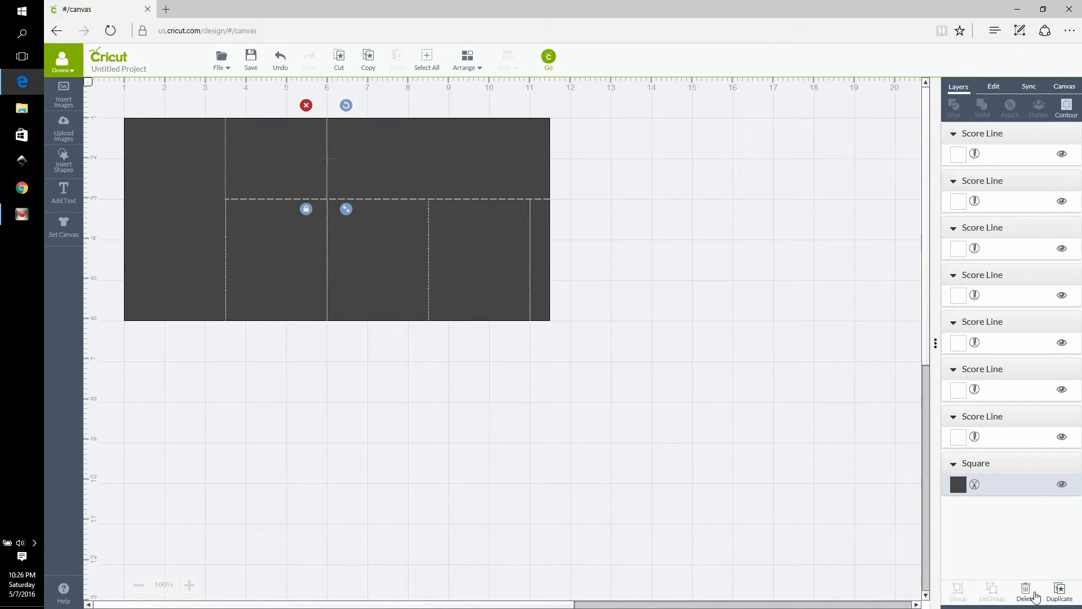
left_click(1060, 590)
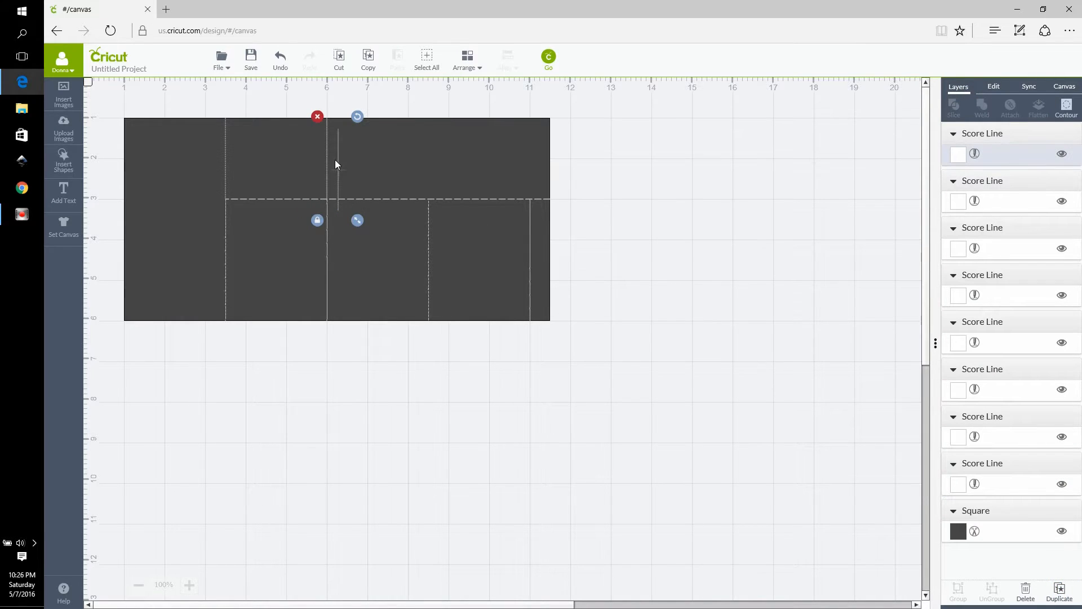
left_click_drag(336, 162, 437, 148)
Step: Set the newly copied upper score line's X position to 8.5 in
left_click(995, 89)
double_click(975, 235)
type("8")
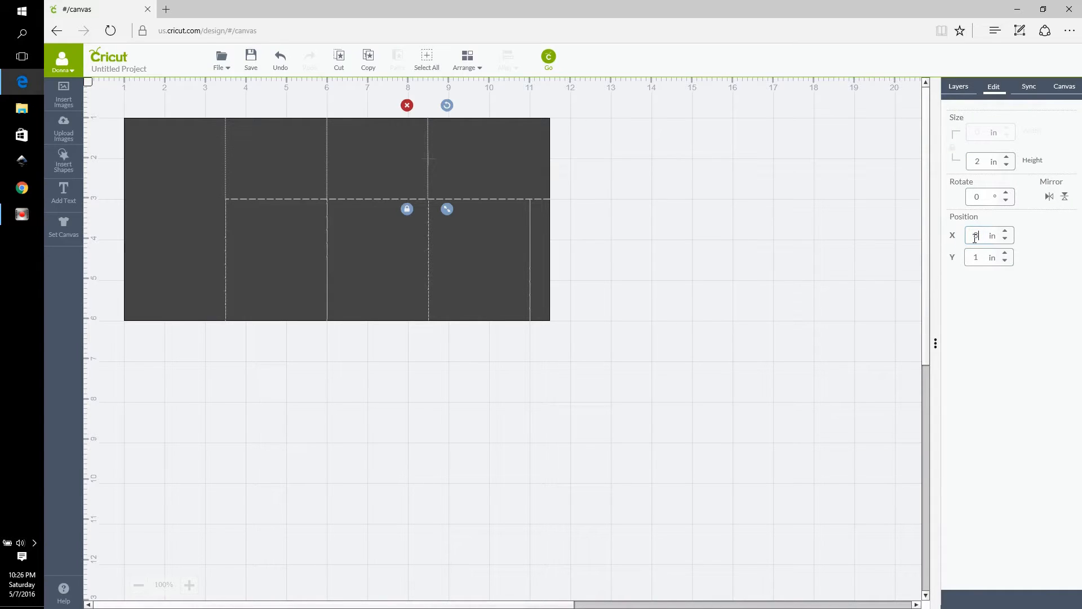
type(".5")
key("Return")
left_click(703, 359)
Step: Duplicate the upper score line at X 8.5 in and place the copy at about X 11 in, Y 0.97 in
left_click(428, 177)
left_click(961, 89)
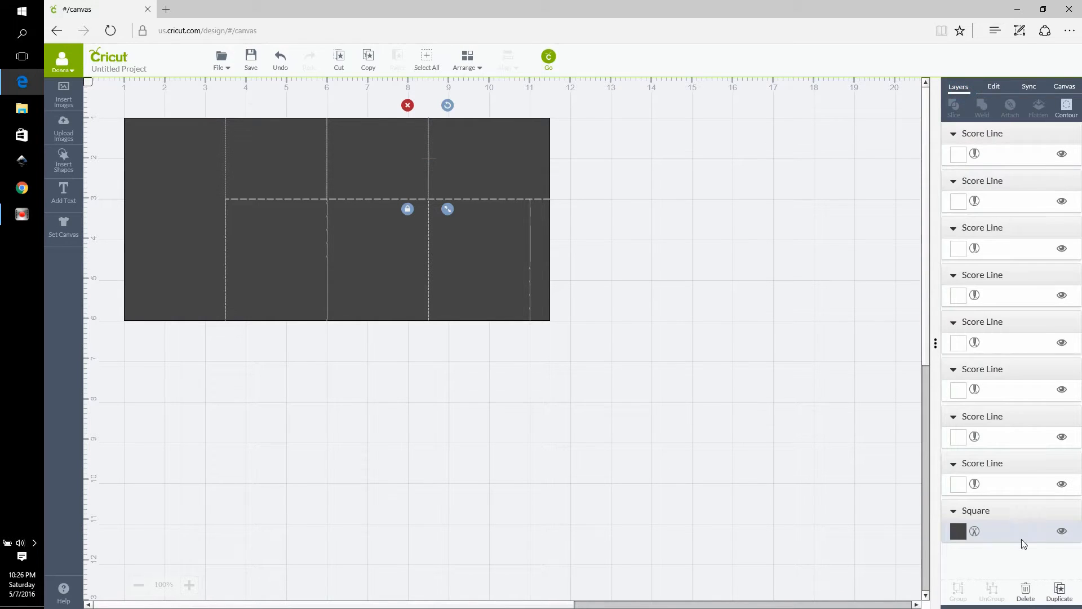
left_click(1059, 591)
left_click_drag(438, 172, 551, 165)
left_click(616, 208)
Step: Set the upper rightmost score line's position to X 11 in and Y 1 in
left_click(531, 191)
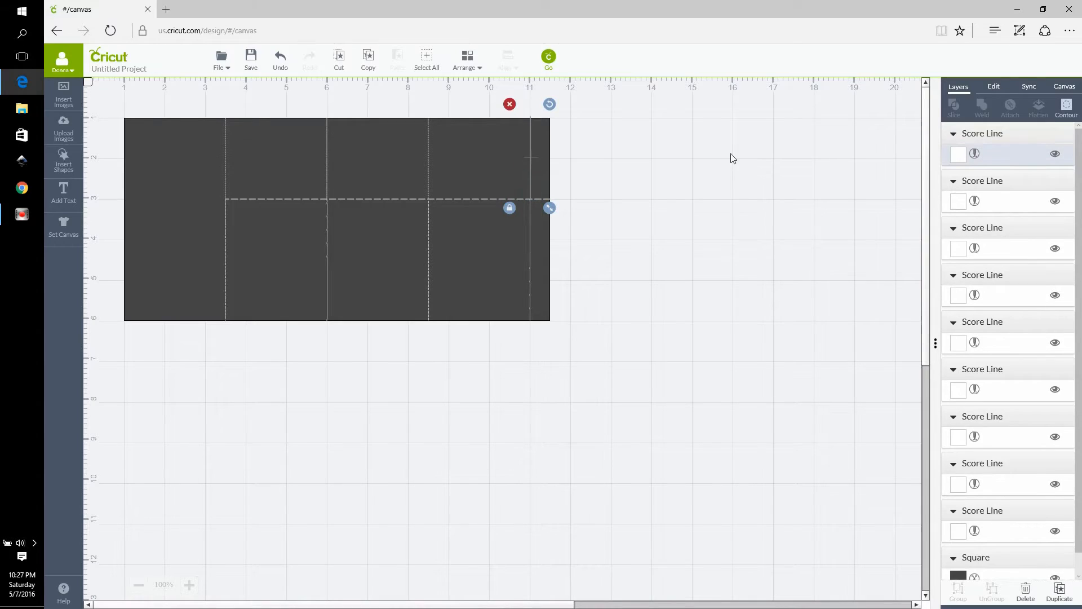
left_click(993, 89)
double_click(974, 233)
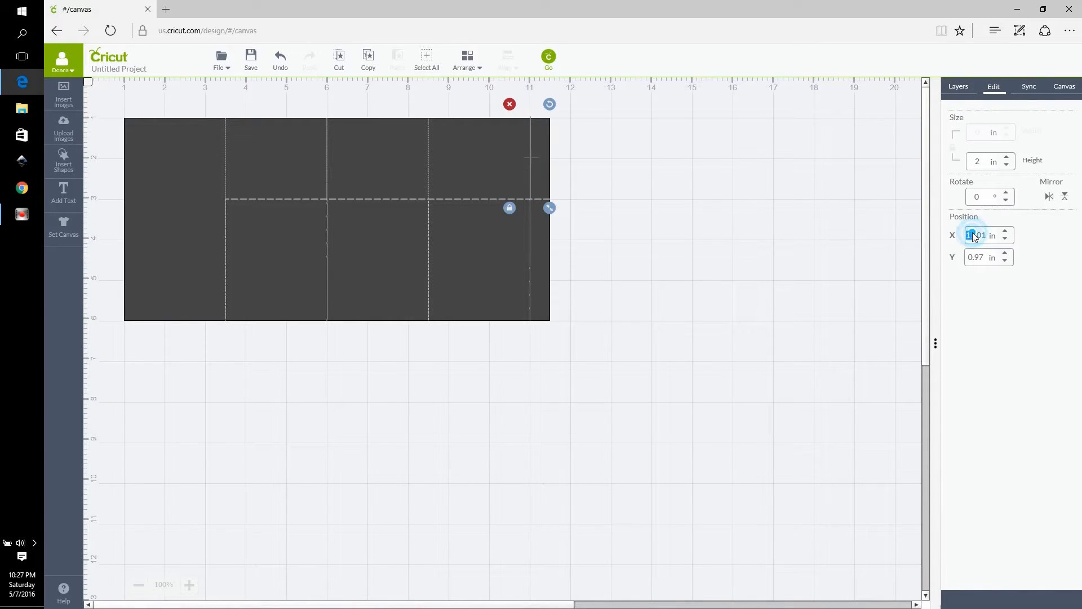
type("11")
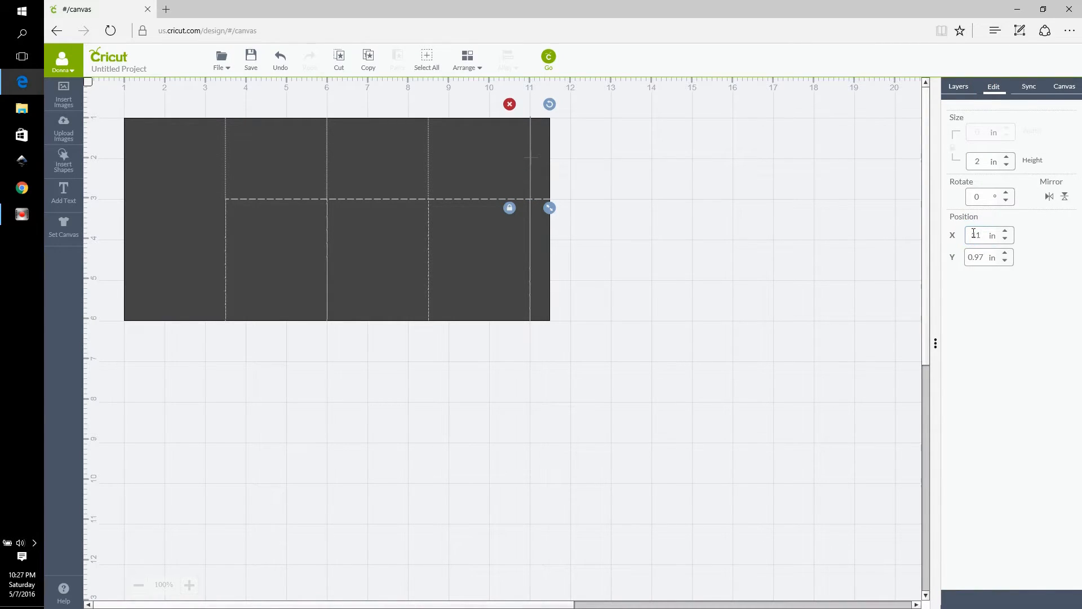
double_click(978, 257)
type("1")
left_click(702, 358)
Step: Change the four upper 2 in score lines from Score to Cut in their layer attributes
left_click_drag(106, 106, 542, 205)
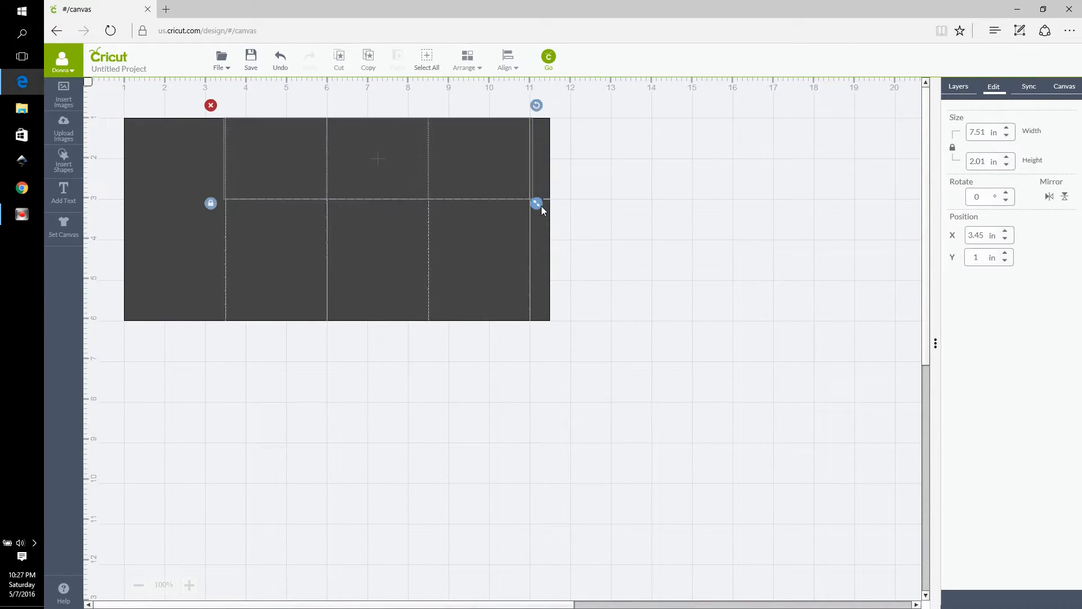
left_click(958, 86)
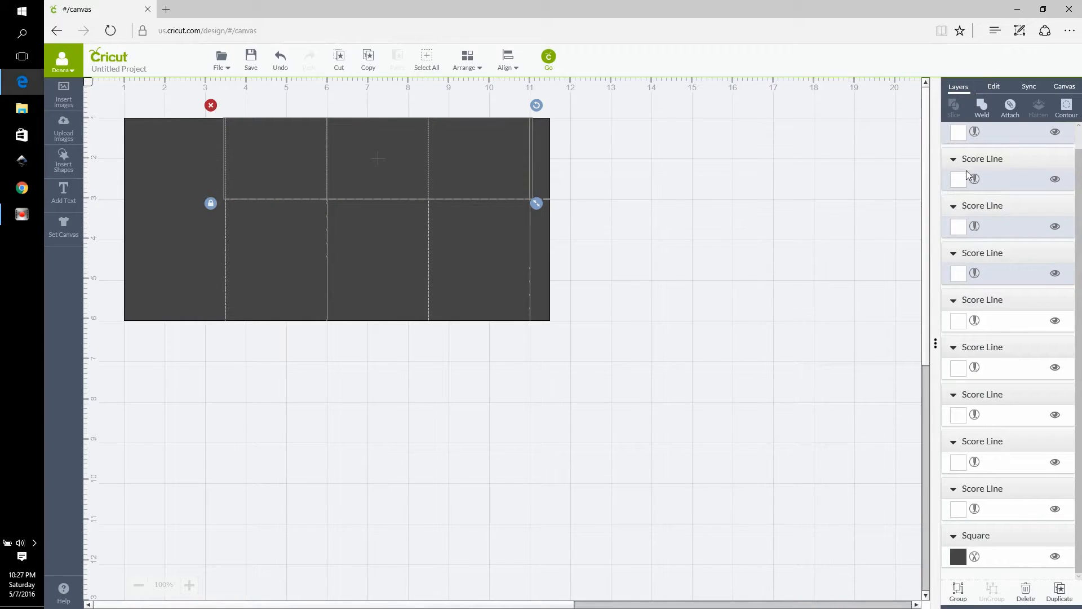
left_click(958, 133)
left_click(956, 203)
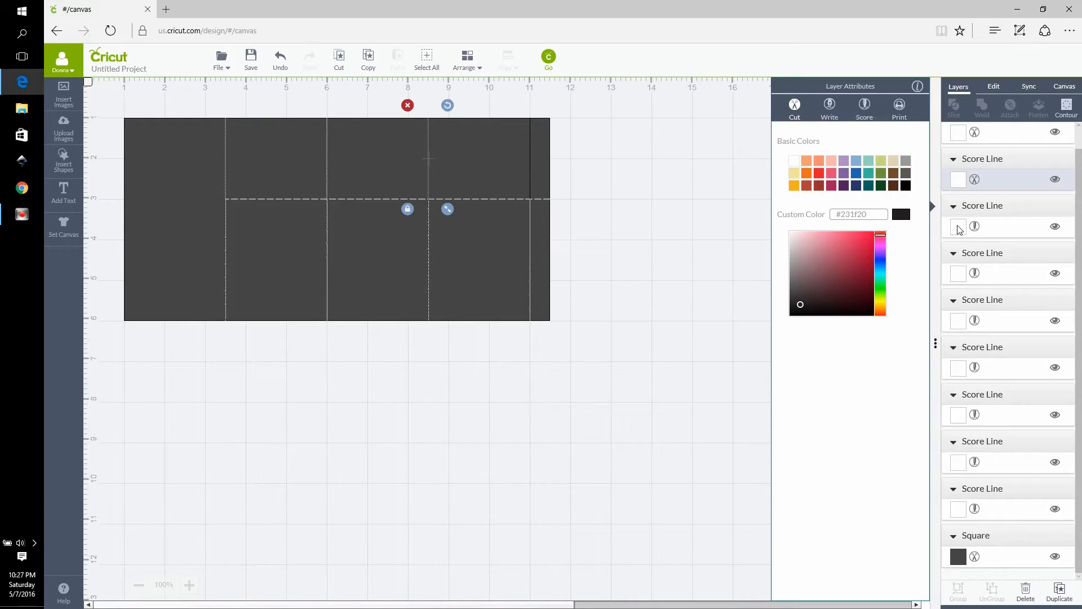
left_click(961, 229)
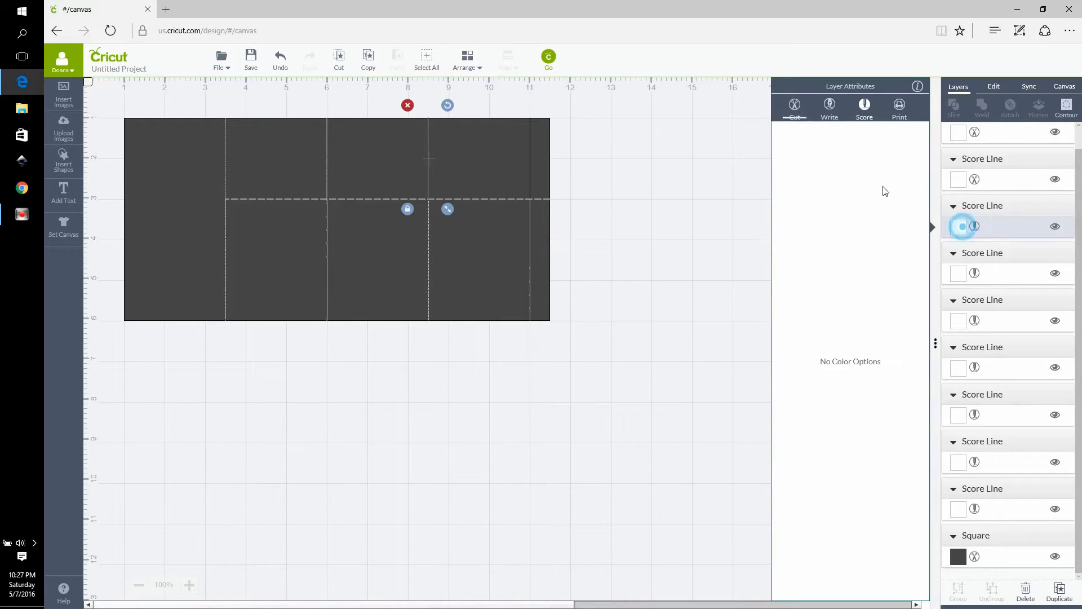
left_click(960, 275)
left_click(795, 107)
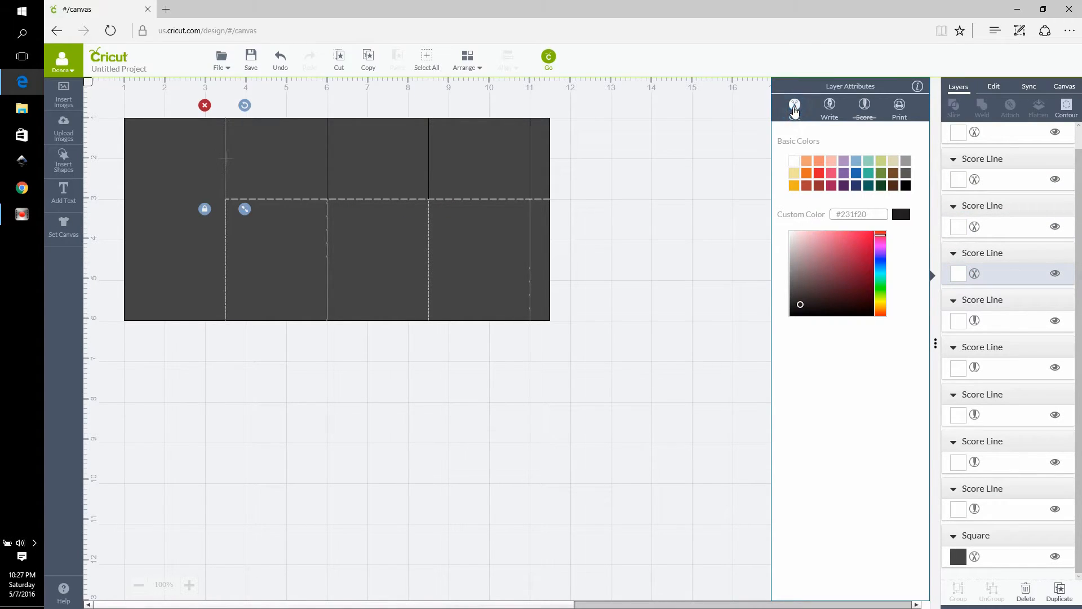
left_click(584, 355)
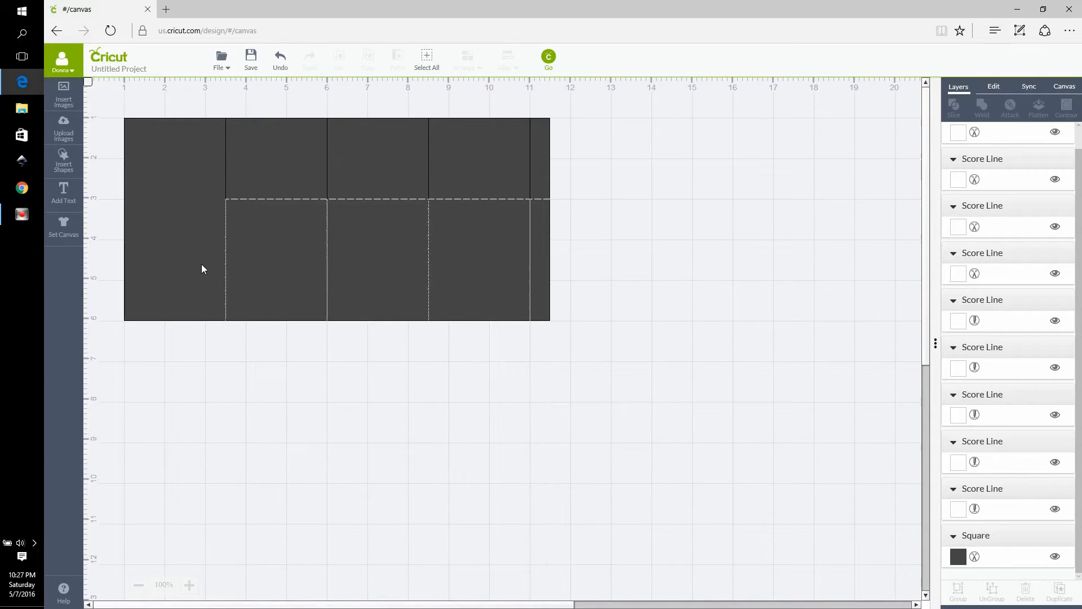
Step: Insert another score line below the rectangle and set its height to 0.75 in
left_click(64, 161)
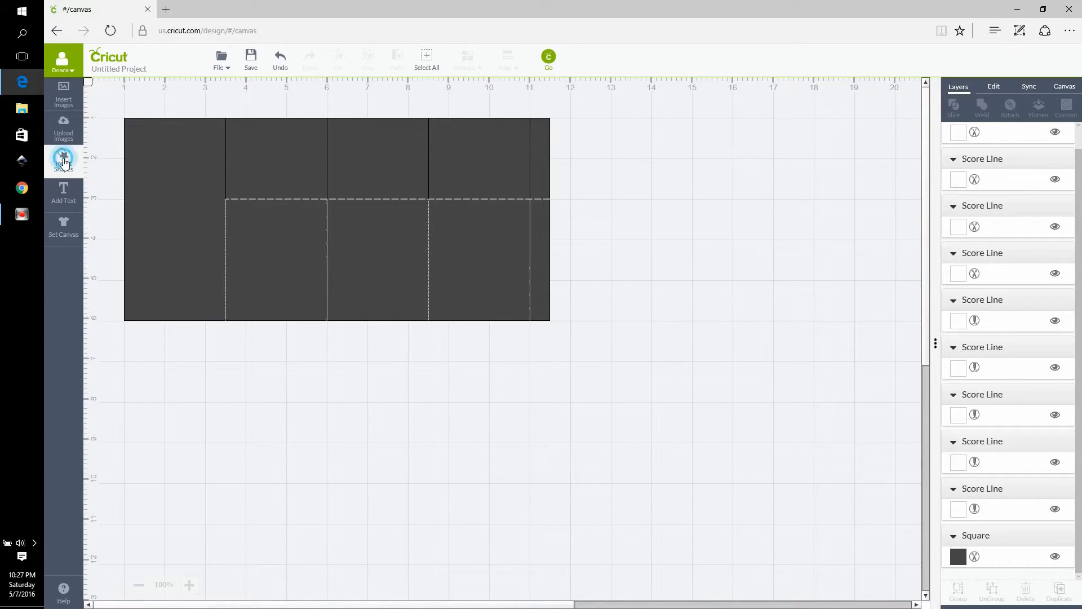
left_click(104, 160)
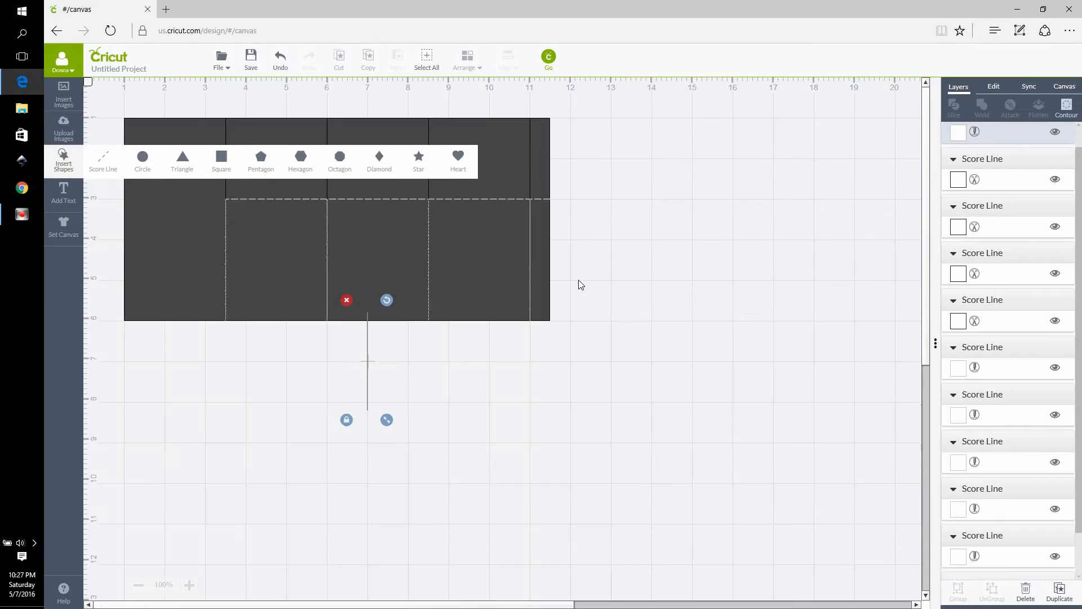
left_click(956, 90)
left_click(992, 88)
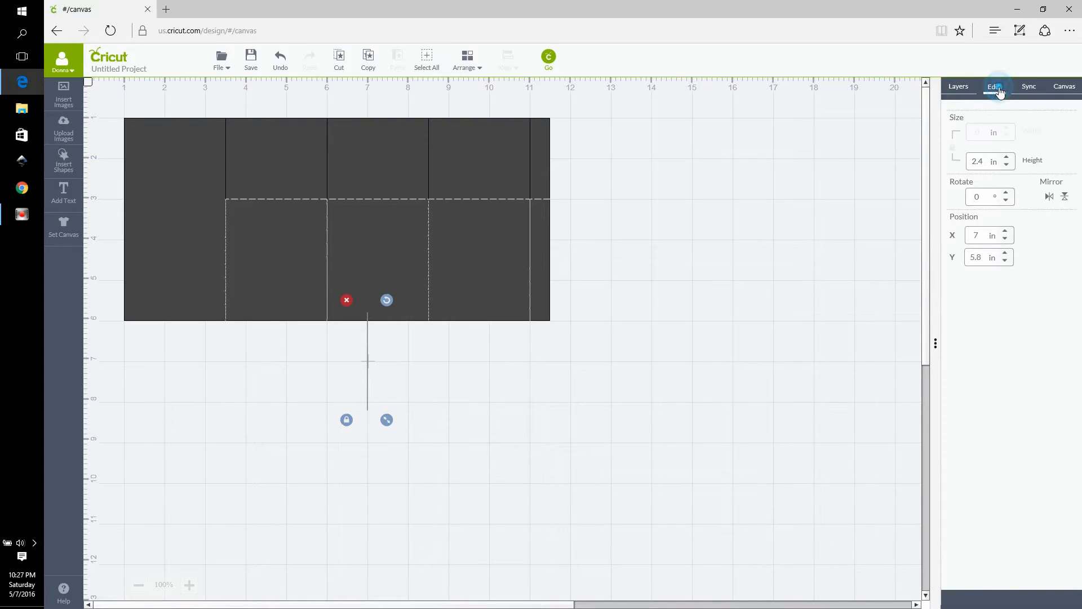
left_click(978, 160)
type("1")
key("Return")
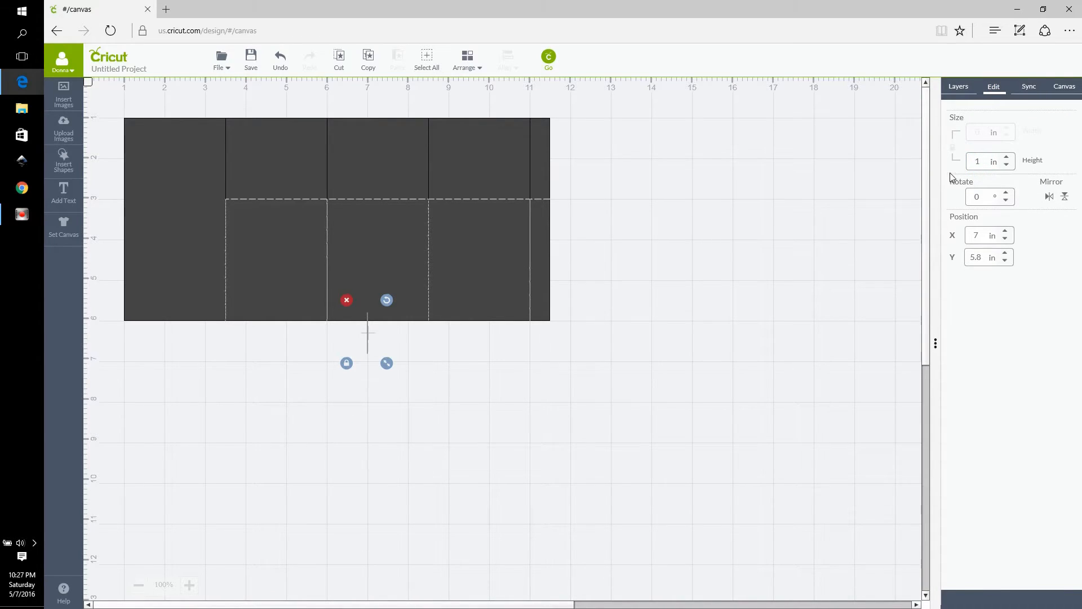
left_click(980, 162)
key("Return")
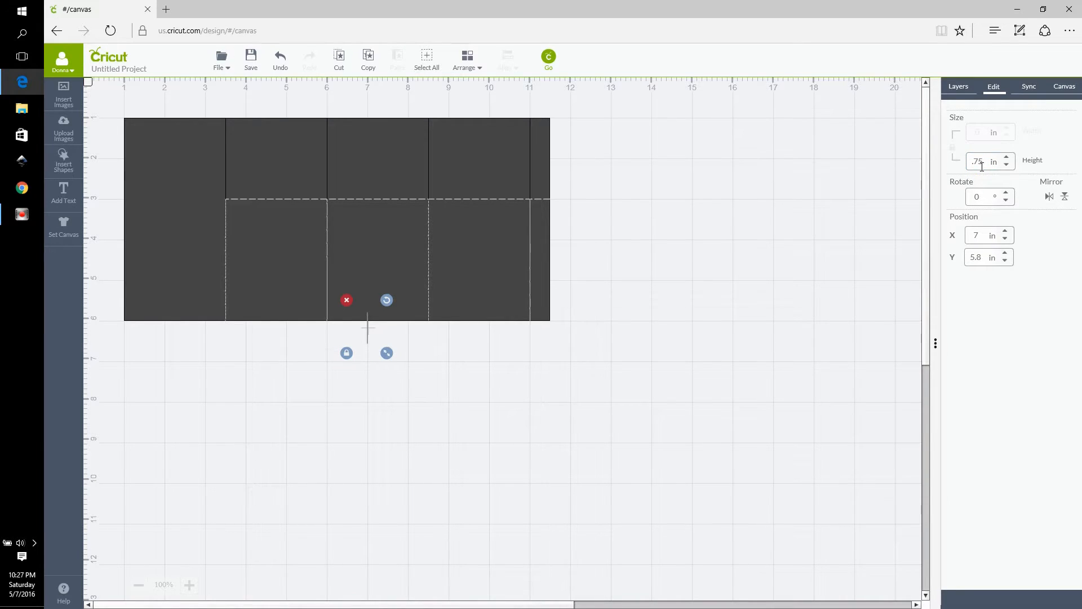
Step: Set the 0.75 in line diagonally across the narrow end tab's upper corner and change it from Score to Cut
left_click_drag(389, 301, 545, 212)
left_click(970, 90)
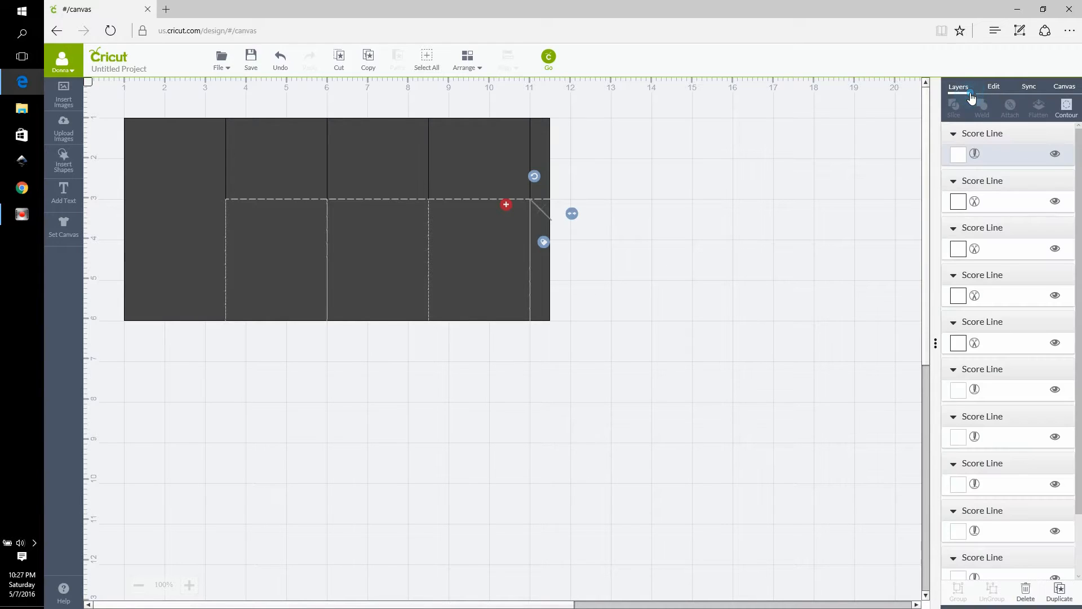
left_click(957, 158)
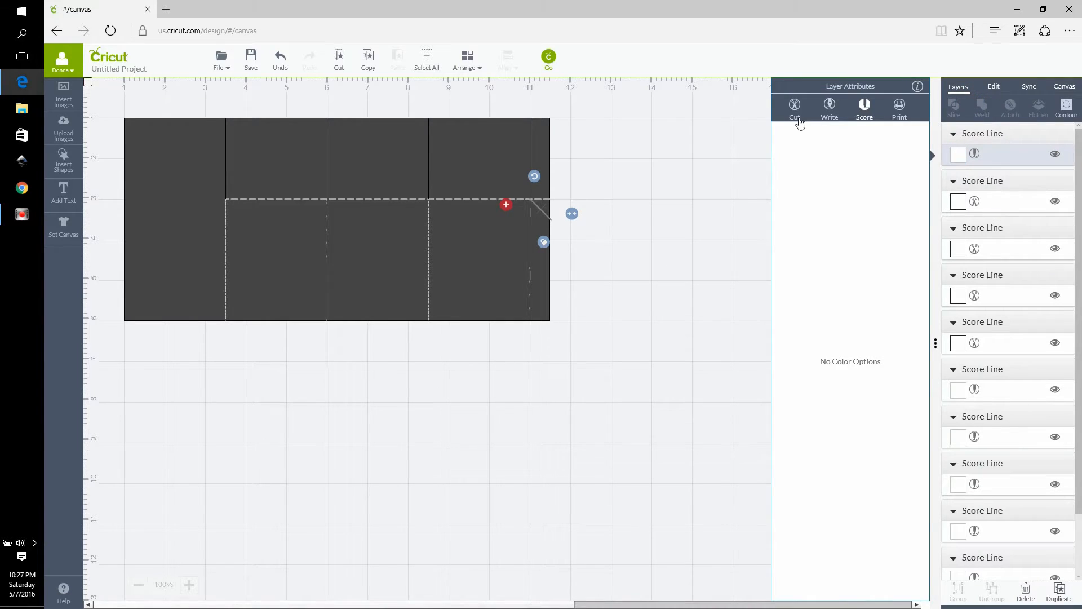
left_click(795, 110)
left_click(636, 317)
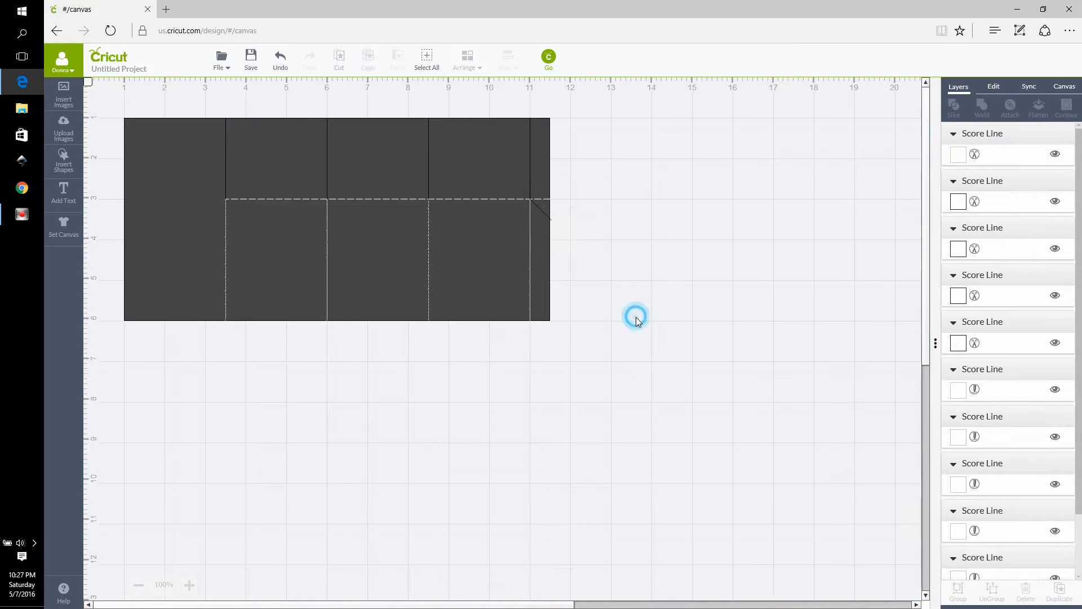
Step: Attach the base rectangle and all of its score and cut lines together as one set
left_click_drag(654, 394, 96, 91)
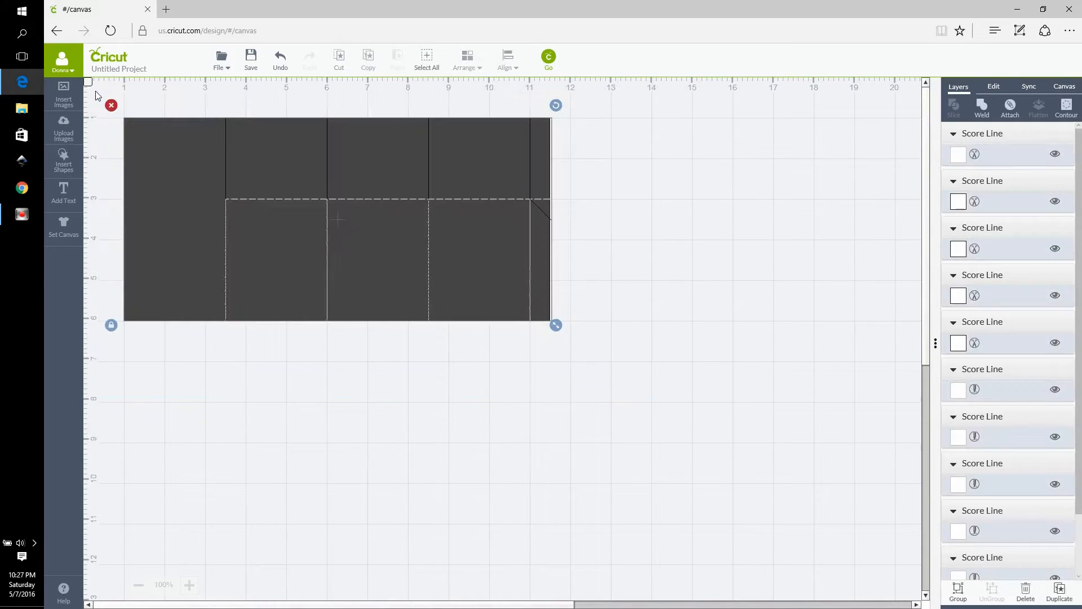
left_click(1009, 111)
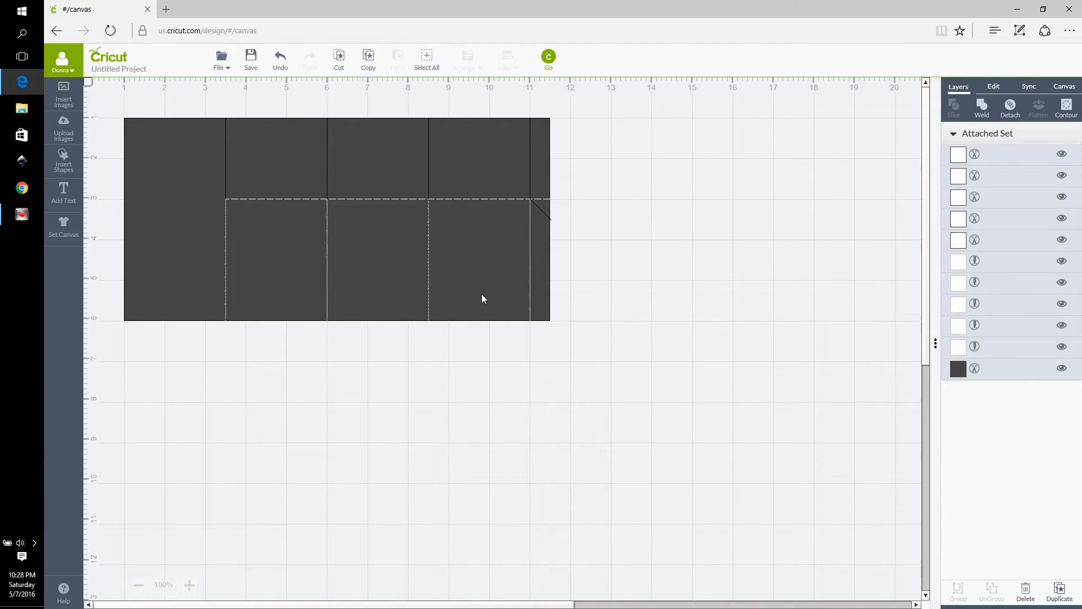
mouse_move(482, 298)
left_mouse_down()
mouse_move(491, 287)
mouse_move(482, 277)
mouse_move(482, 295)
left_mouse_up()
left_click(603, 271)
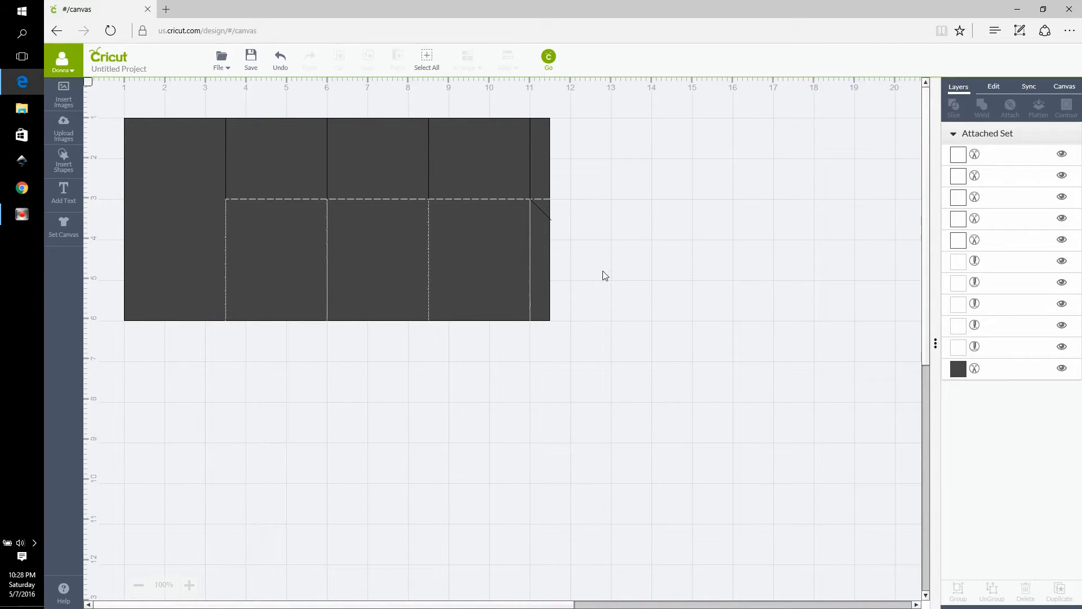
Step: Insert a square and place it beside the box base at about X 12.94 in, Y 1.16 in
left_click(64, 159)
left_click(220, 163)
left_click_drag(403, 374, 287, 381)
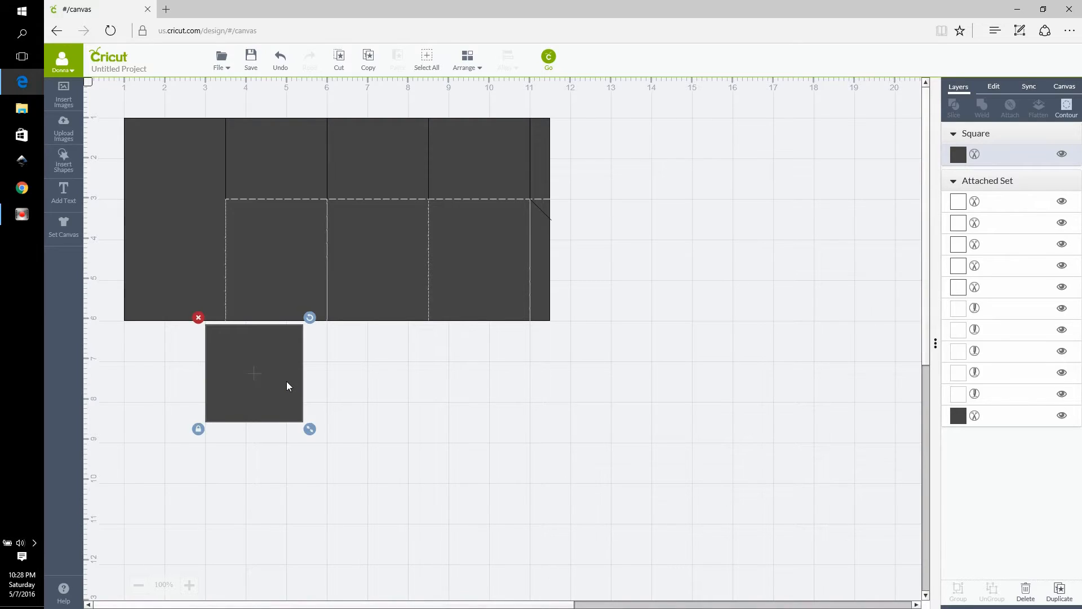
left_click_drag(287, 382, 691, 186)
Step: Resize the new square to 3.5 in wide and 2 in high with its proportions unlocked
left_click(995, 90)
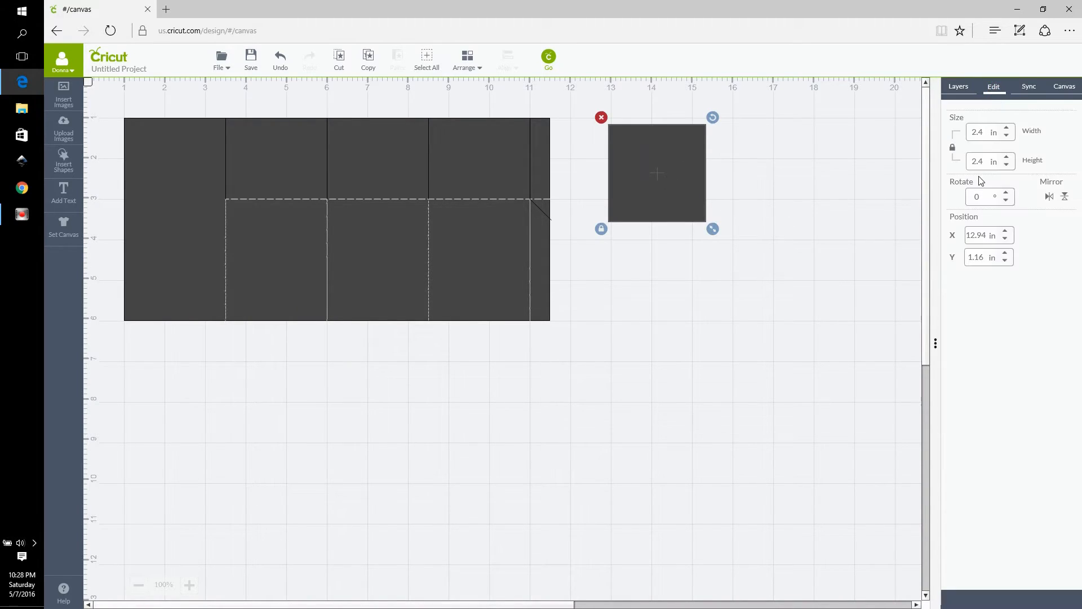
left_click(979, 134)
type("3.5")
key("Return")
left_click(953, 147)
left_click(977, 161)
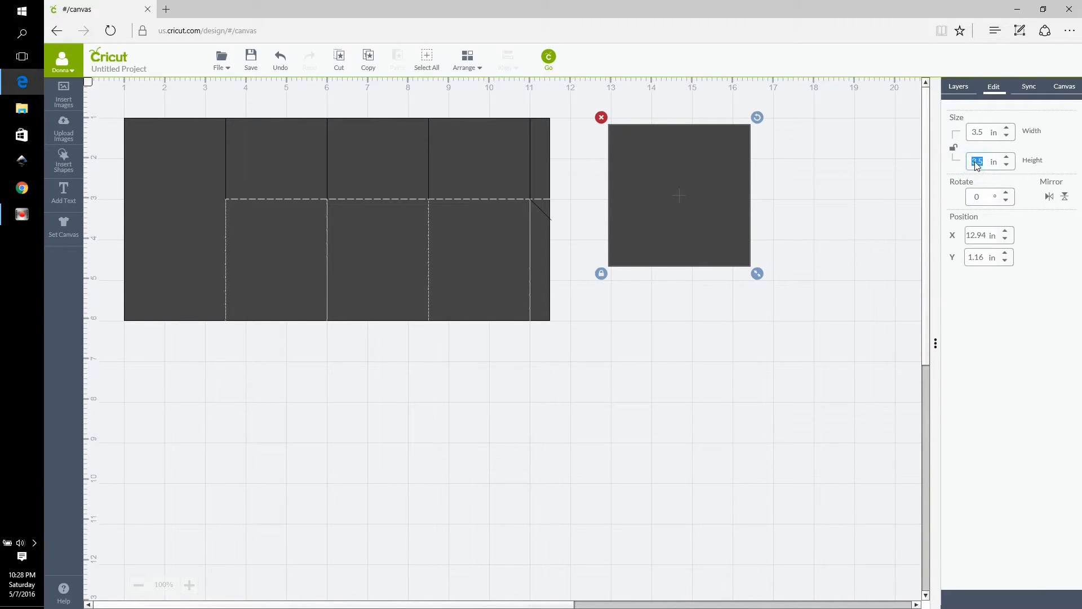
type("2")
key("Return")
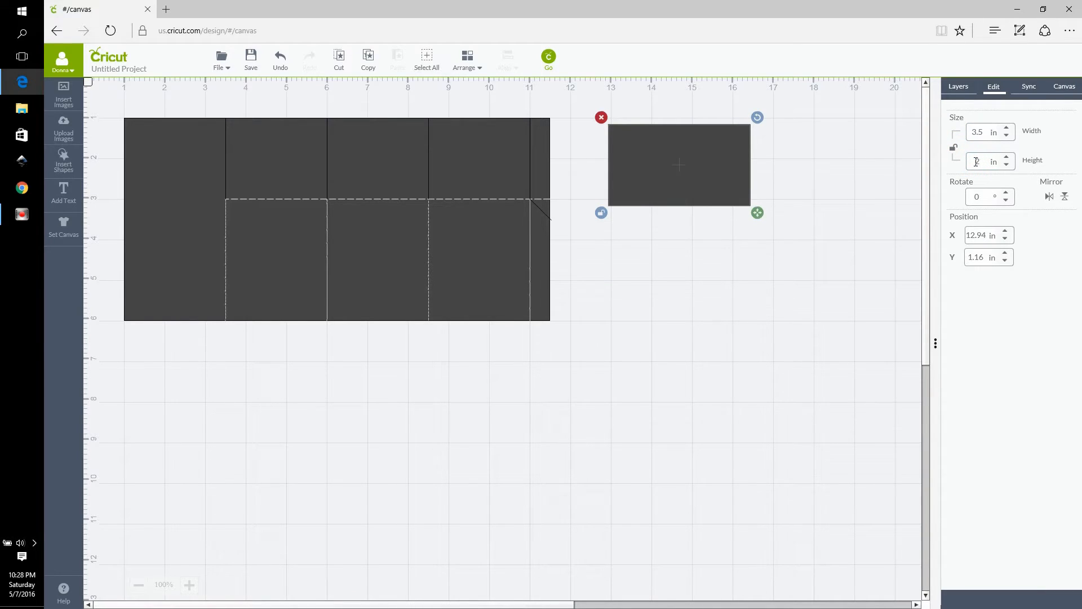
Step: Move the 3.5 × 2 in rectangle below the box base to about X 0.99 in, Y 6.99 in
left_click(778, 256)
left_click_drag(672, 172, 675, 164)
left_click(671, 291)
left_click_drag(692, 164, 59, 531)
left_click_drag(213, 390, 175, 396)
left_click(294, 397)
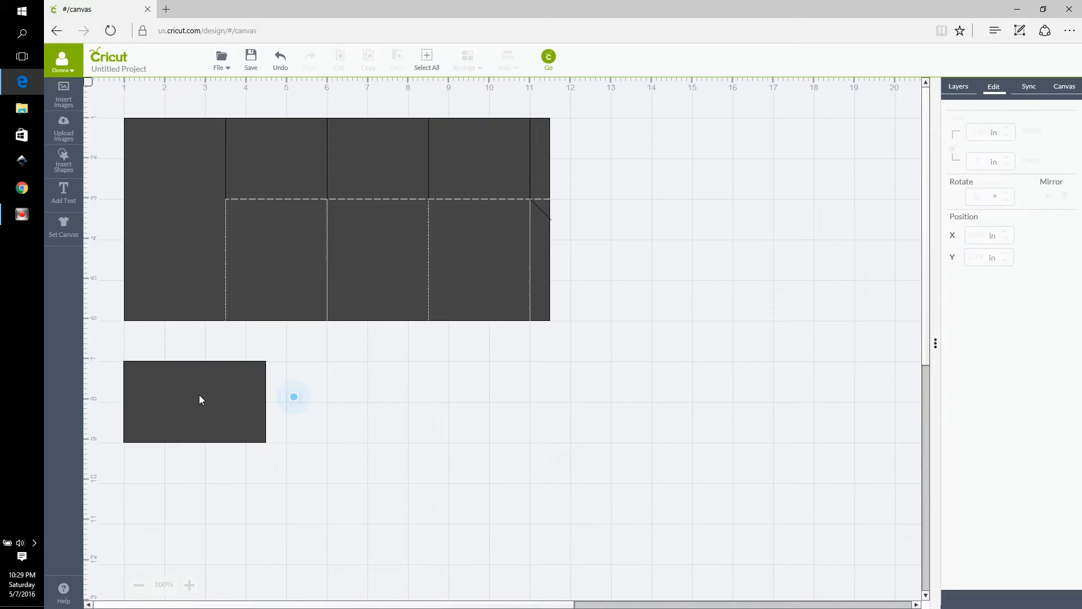
left_click(200, 399)
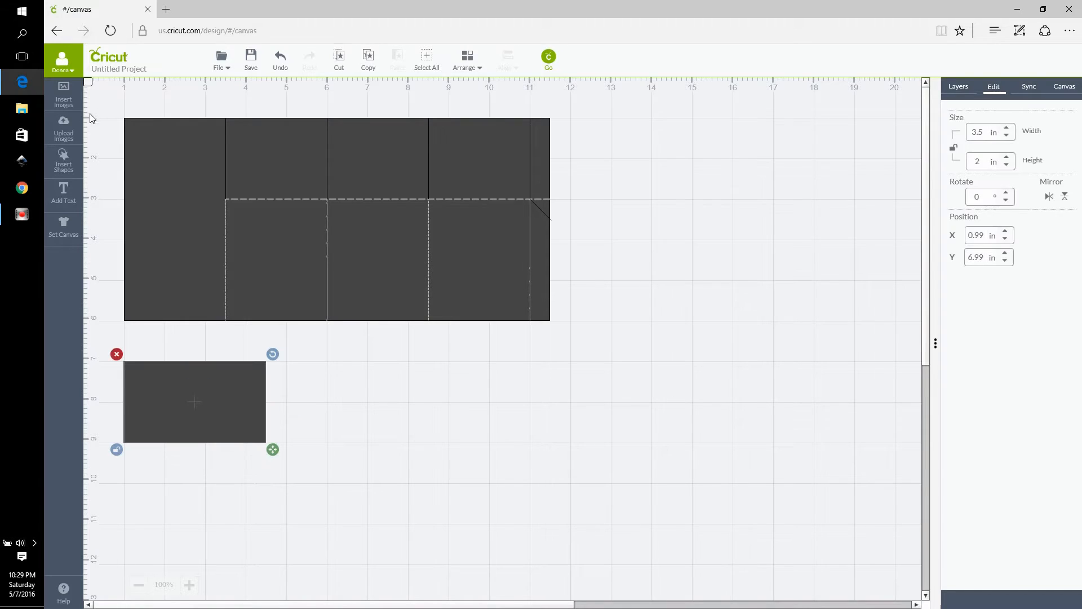
Step: Insert a new score line and set its height to 2 in
left_click(64, 160)
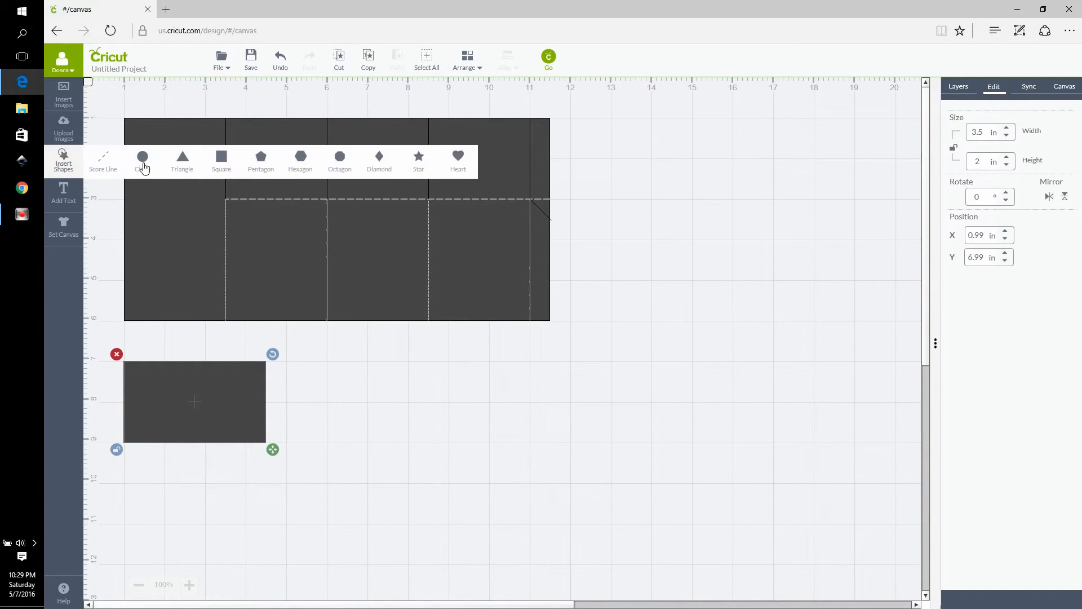
left_click(104, 162)
left_click(368, 346)
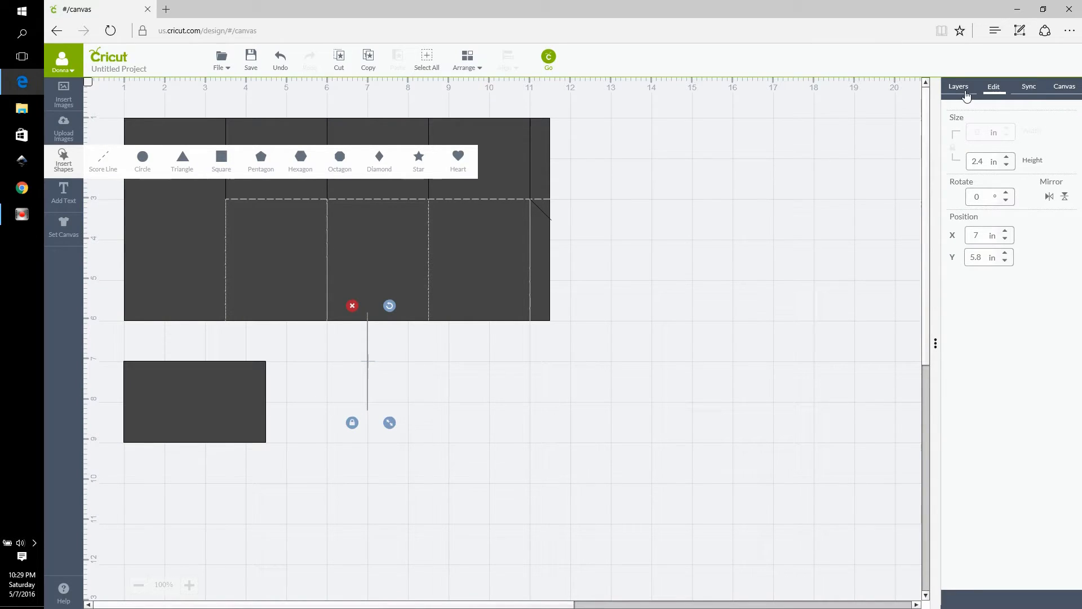
left_click(979, 162)
double_click(980, 162)
type("2")
key("Return")
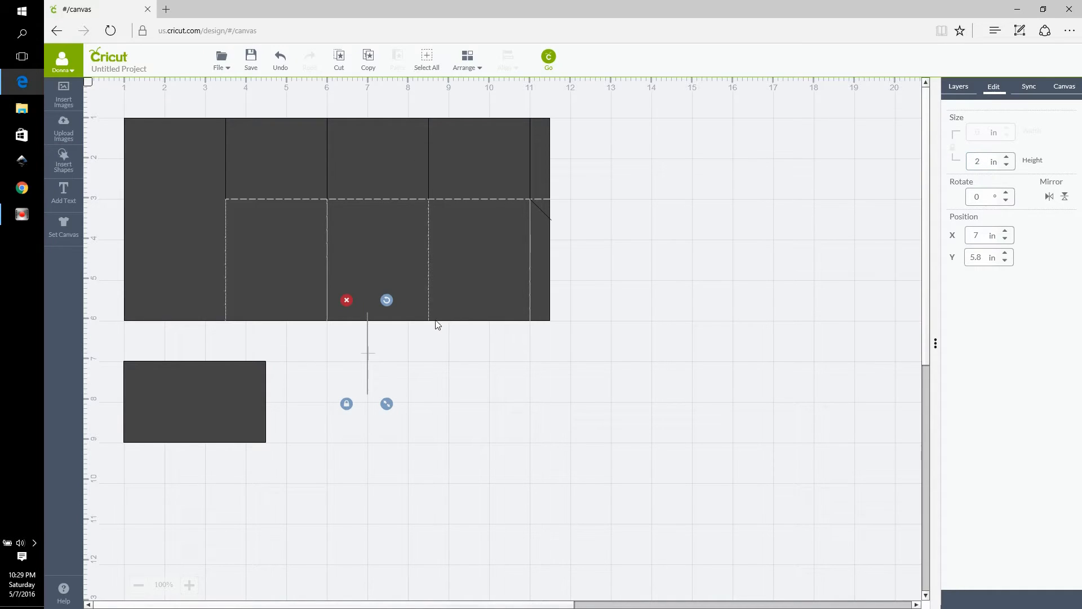
Step: Place the 2 in score line on the small rectangle at about X 1.5 in and a duplicate of it at about X 4 in
left_click_drag(367, 339, 144, 384)
left_click(346, 406)
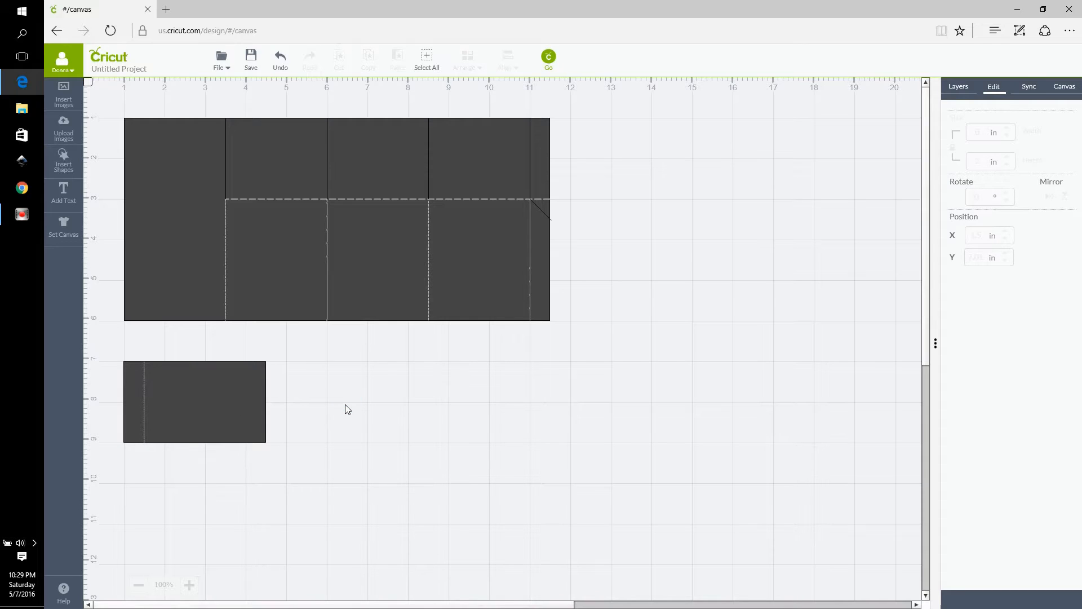
left_click_drag(174, 486, 128, 323)
left_click(958, 86)
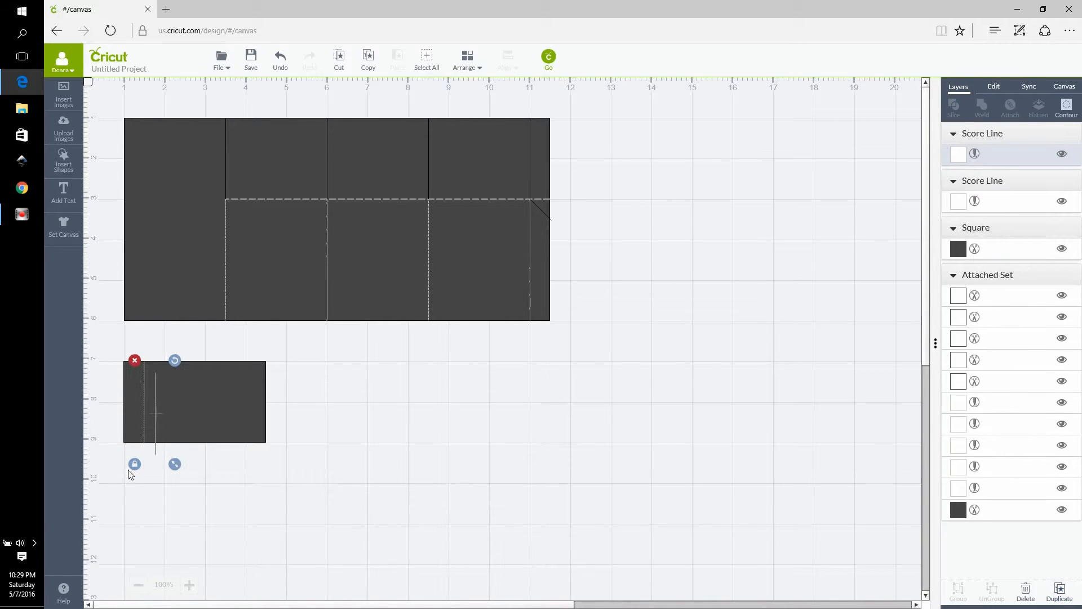
left_click_drag(155, 437, 279, 431)
Step: Attach the small rectangle to its two score lines and move the set beside the base to about X 12.04 in, Y 0.99 in
left_click_drag(343, 496, 98, 345)
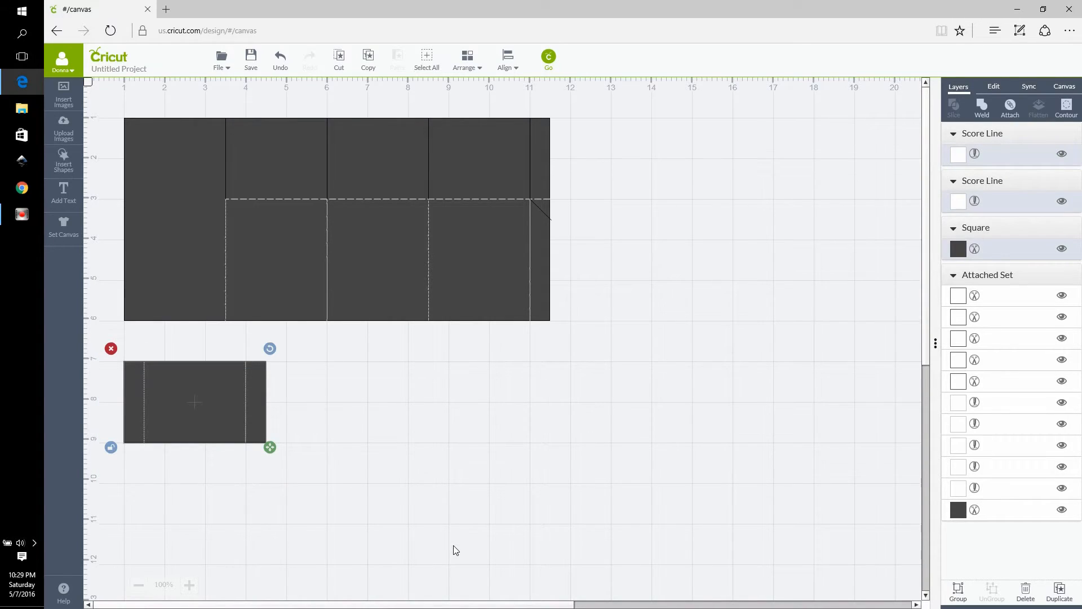
left_click(1010, 107)
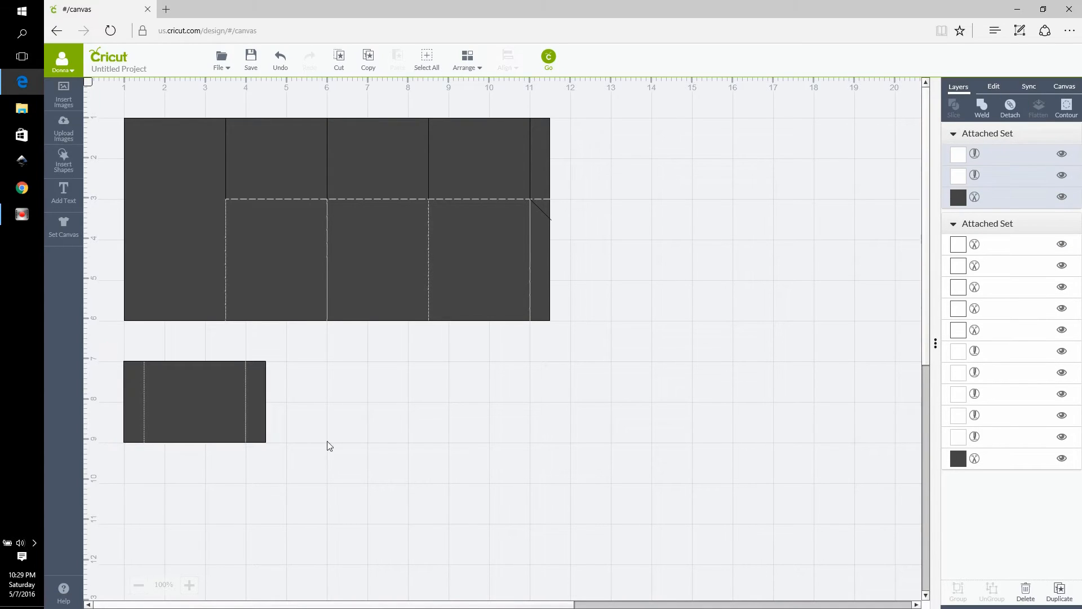
left_click_drag(212, 423, 794, 163)
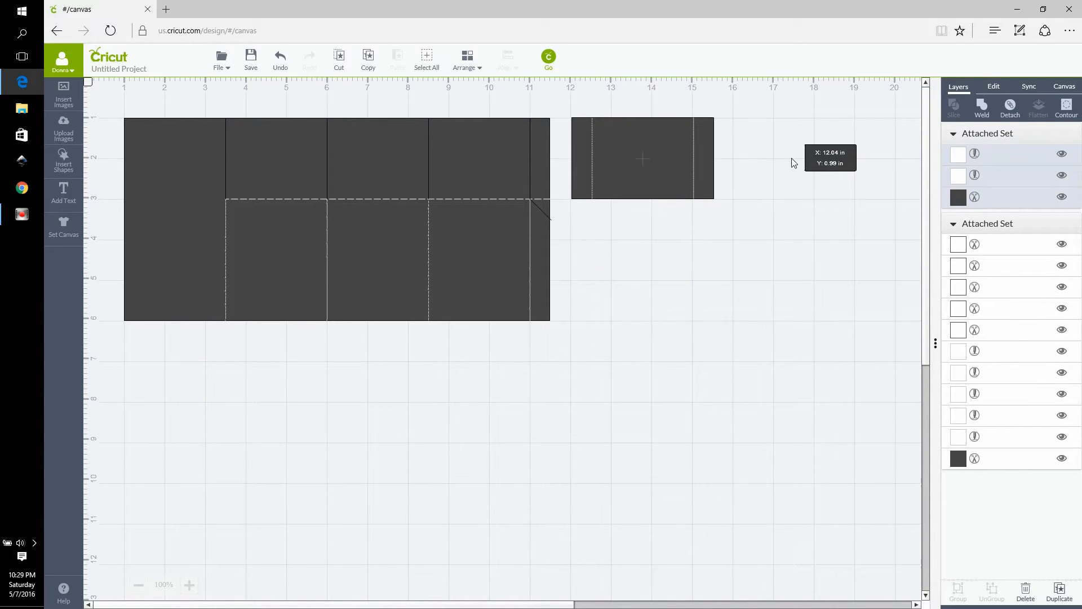
left_click(685, 202)
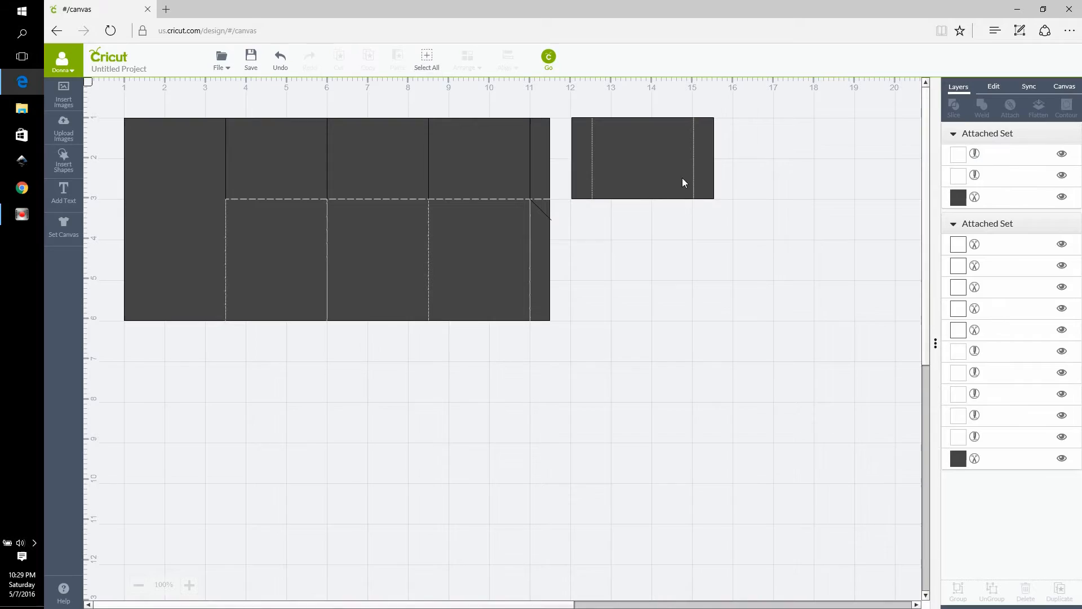
Step: Duplicate the attached 3.5 × 2 in piece and place the copy directly beneath it at about Y 4 in
left_click(682, 187)
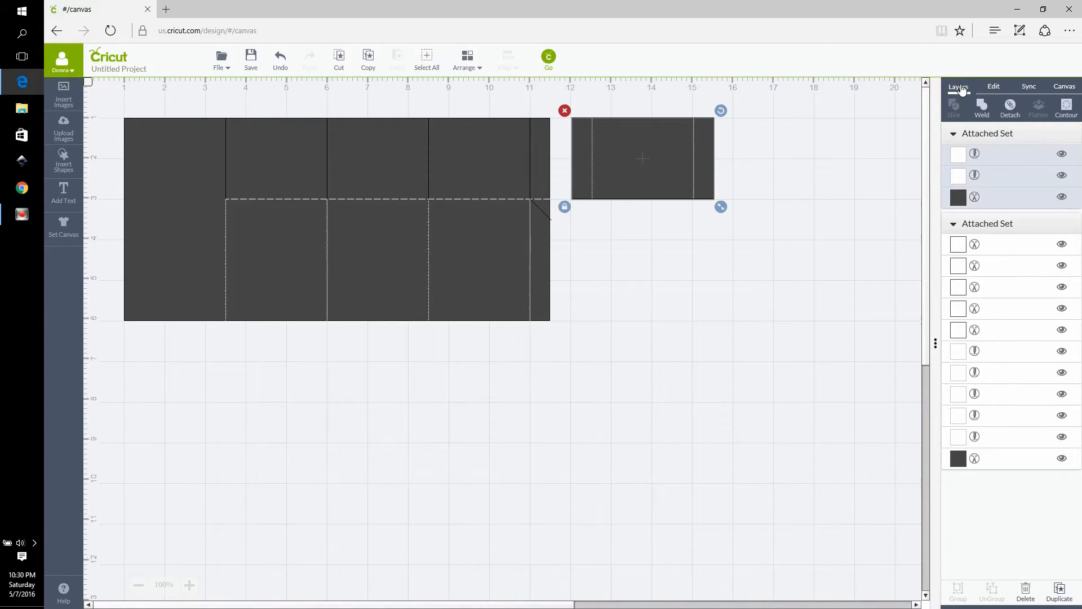
left_click(995, 88)
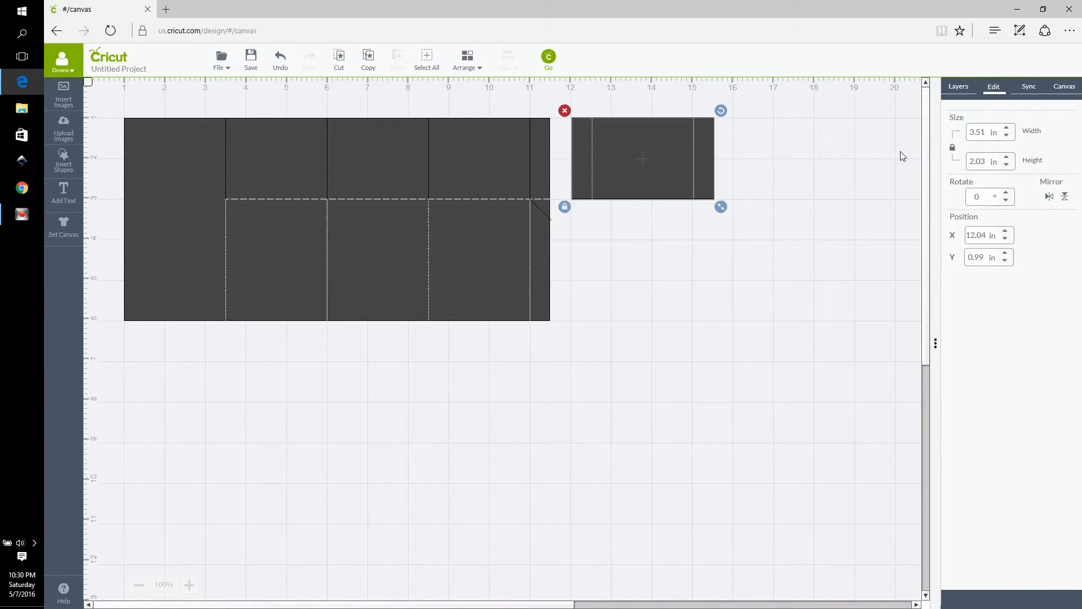
left_click(957, 89)
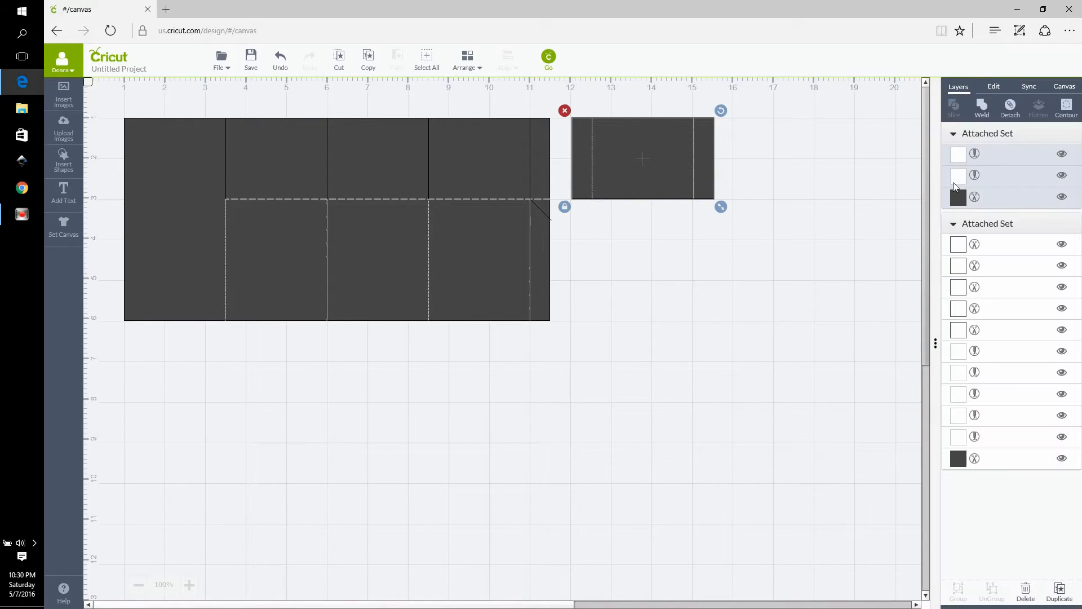
left_click(1060, 589)
left_click_drag(661, 137, 645, 285)
left_click(787, 235)
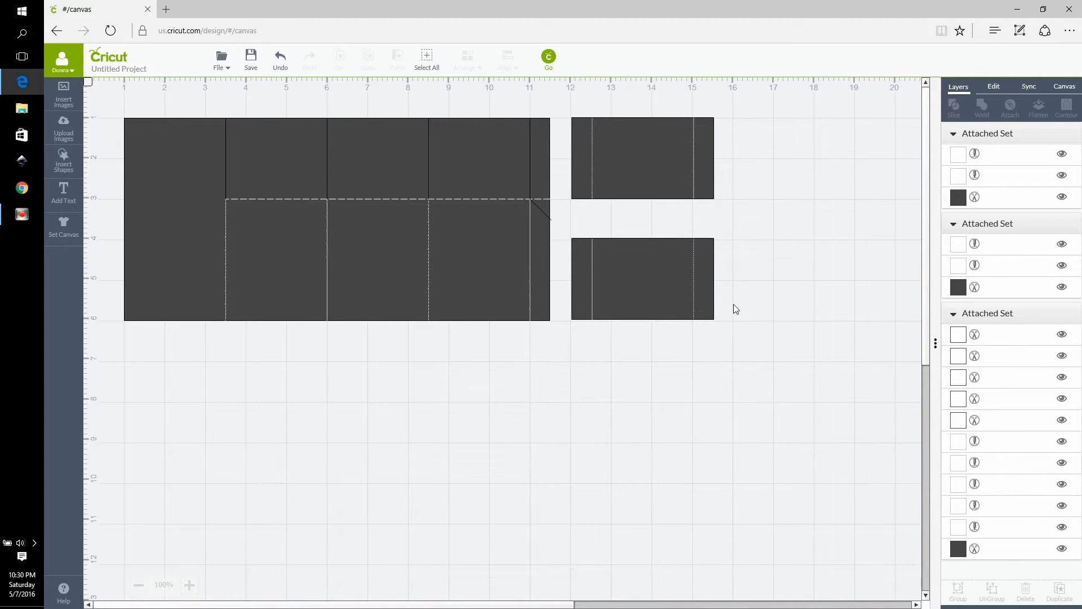
Step: Insert another square and place it below the box base at about X 1 in, Y 7 in
scroll(509, 393, "down", 1)
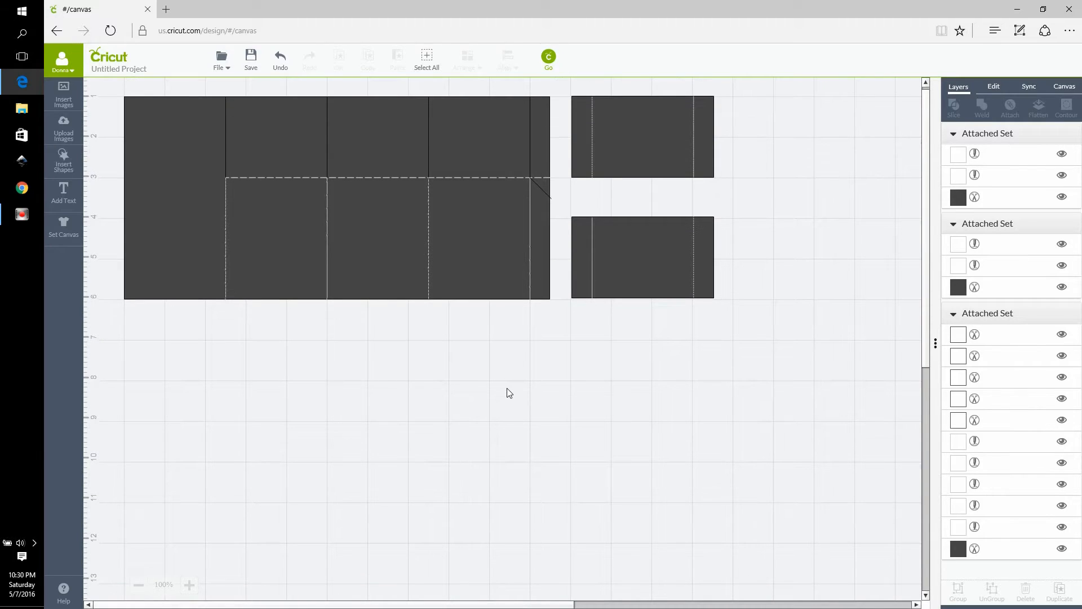
left_click(65, 164)
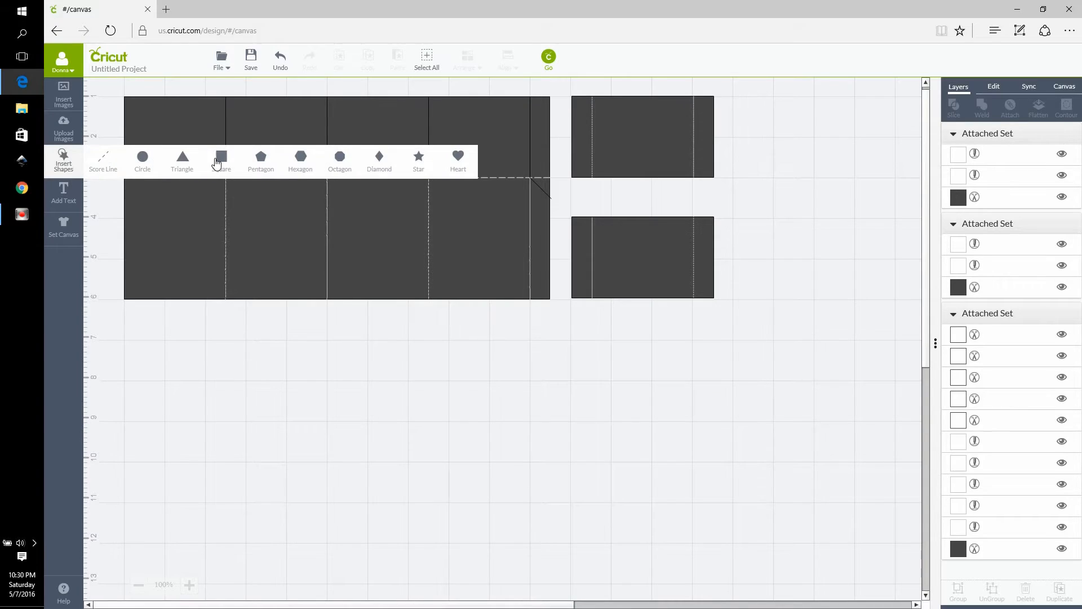
left_click(221, 158)
left_click_drag(339, 338, 117, 403)
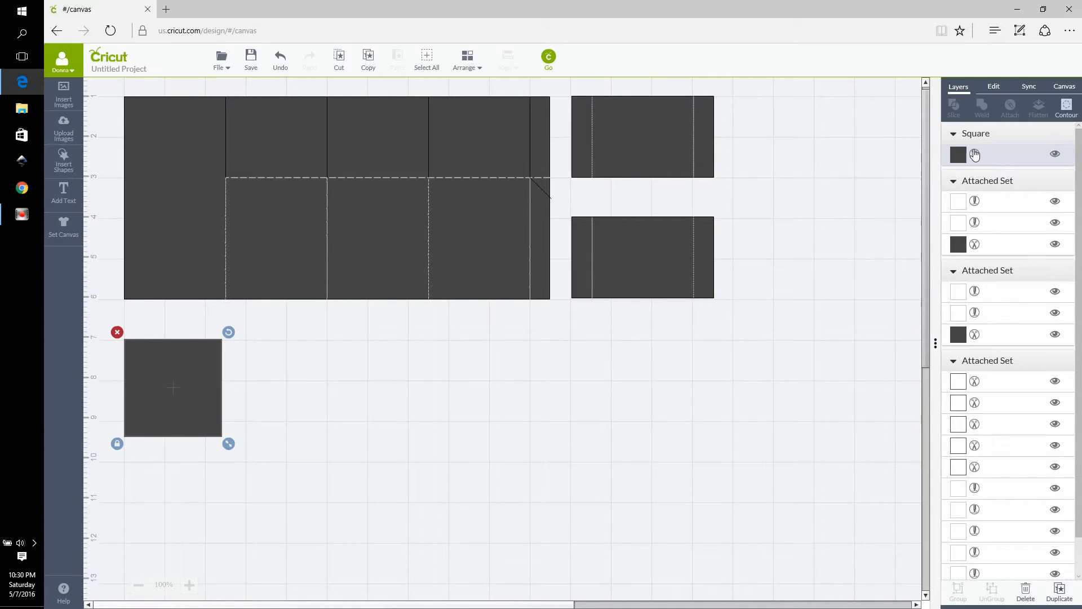
Step: Recolor the new square light pink (#f9b6ad) and move it to about X 0.98 in, Y 6.74 in
left_click(959, 154)
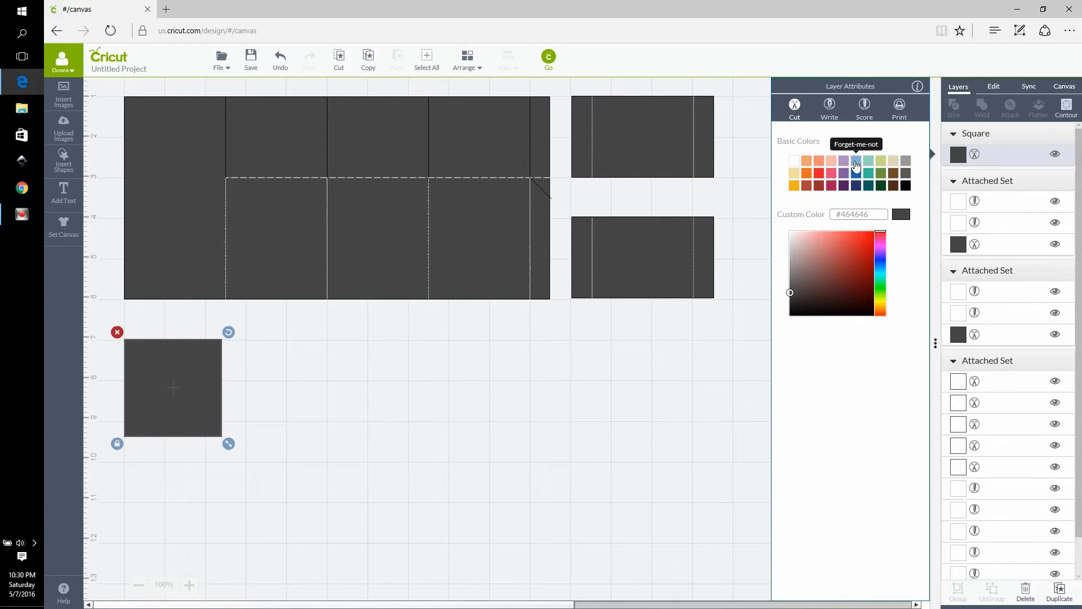
left_click(832, 161)
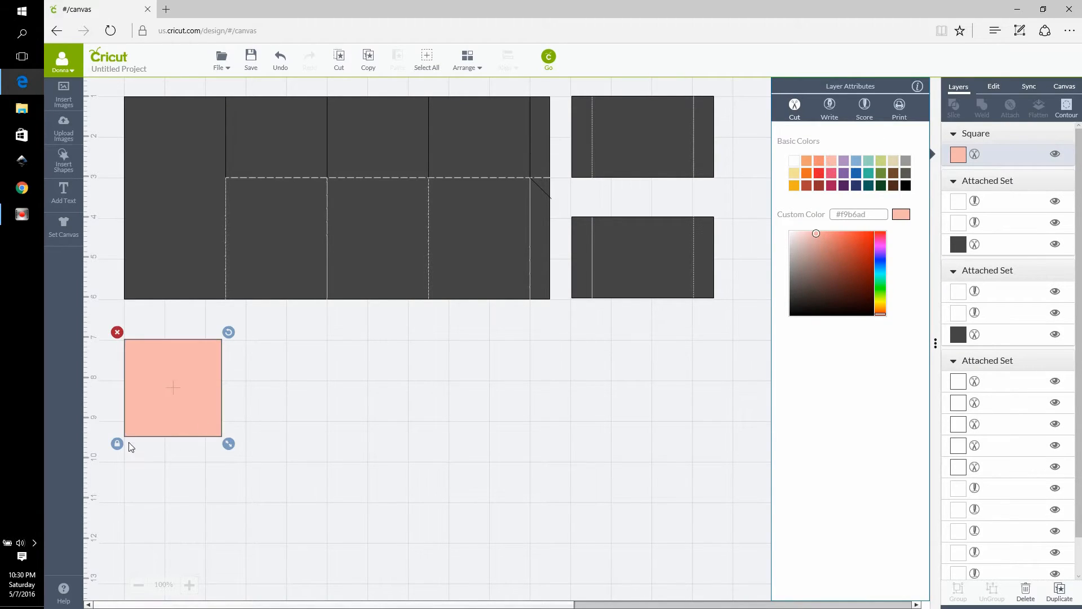
left_click(295, 386)
left_click_drag(176, 387, 178, 377)
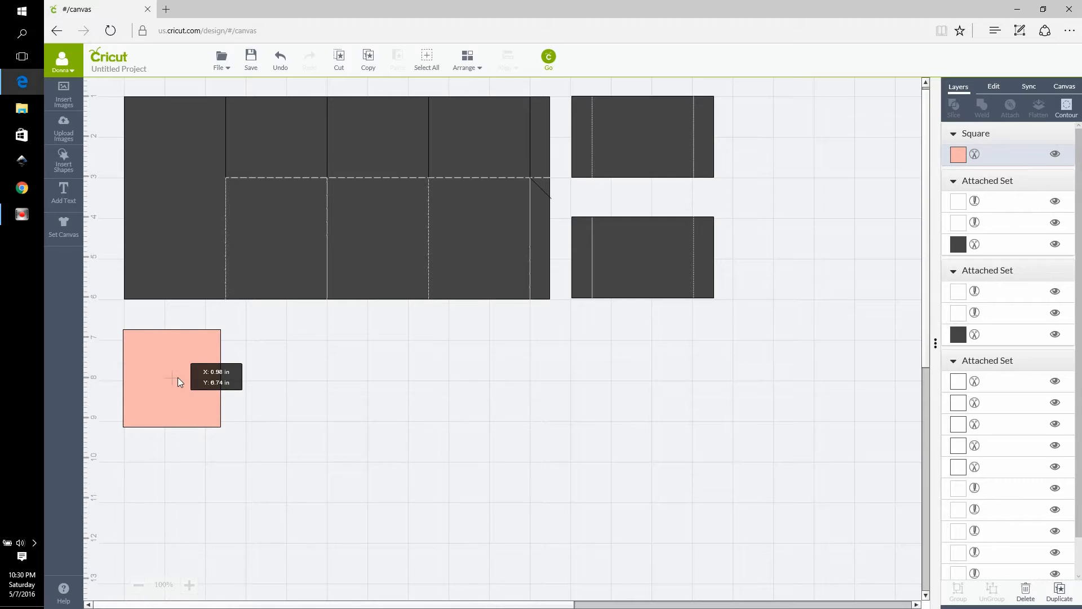
left_click_drag(177, 382, 177, 382)
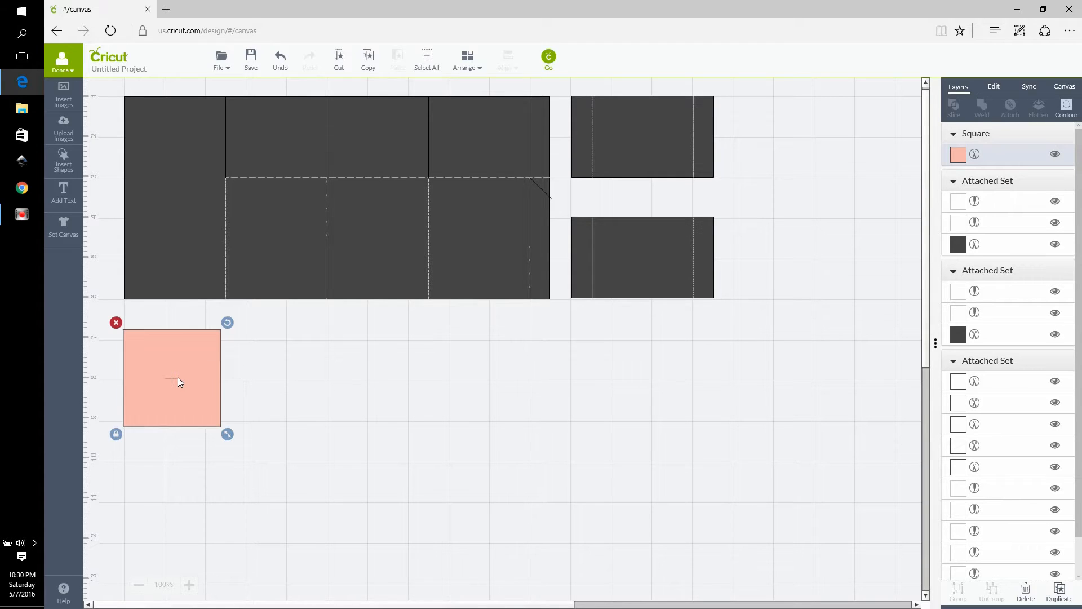
Step: Unlock the pink square's proportions and set its size to 2.37 in wide by 2.85 in high
left_click(993, 88)
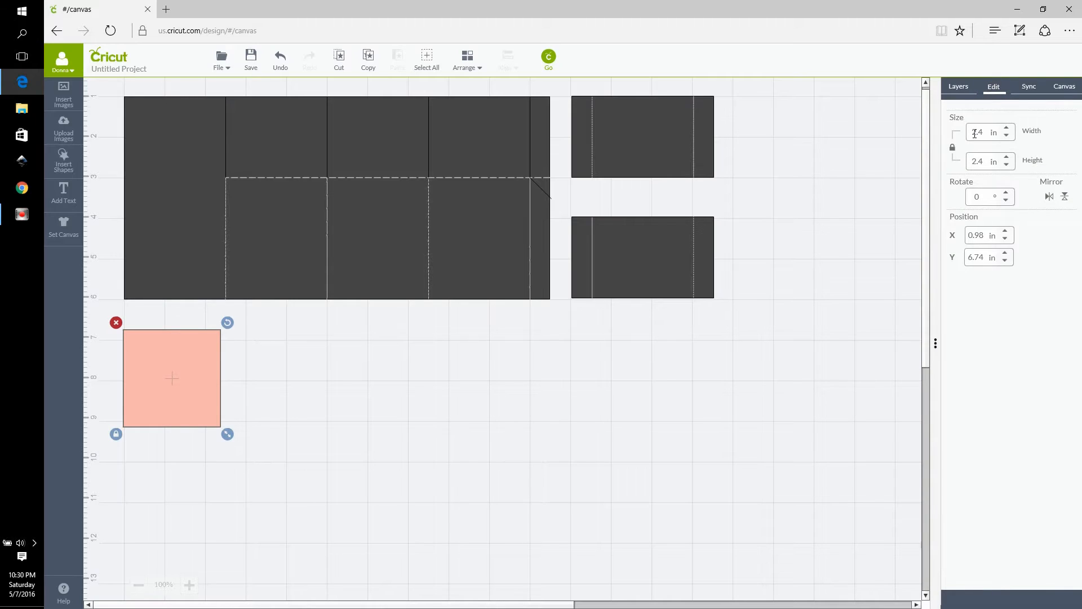
left_click(953, 148)
left_click(981, 134)
type("2.37")
key("Return")
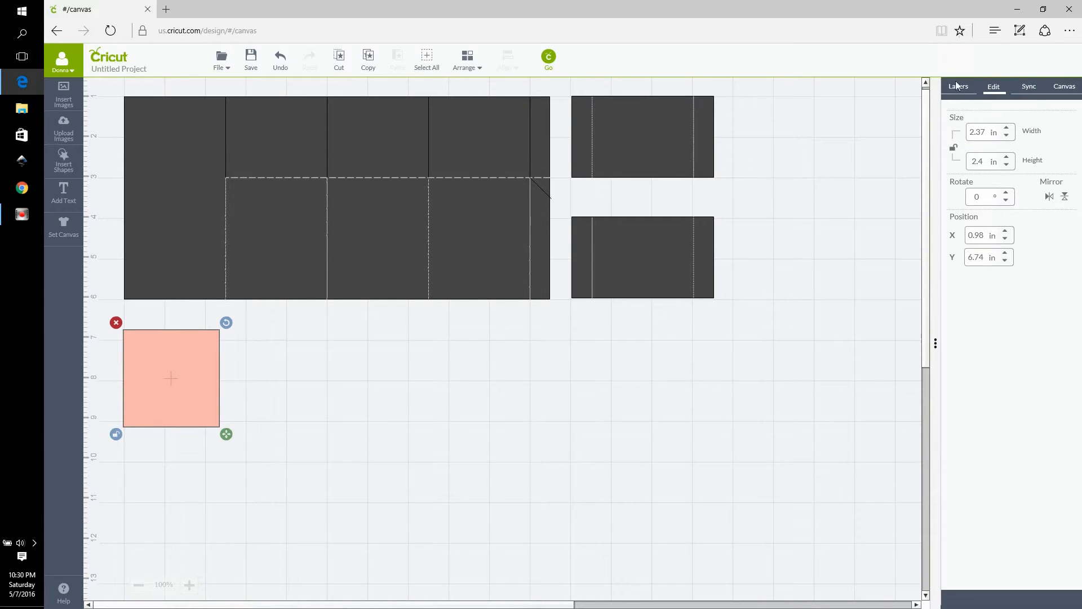
left_click(979, 163)
type("2.85")
key("BackSpace")
key("BackSpace")
type("85")
key("Return")
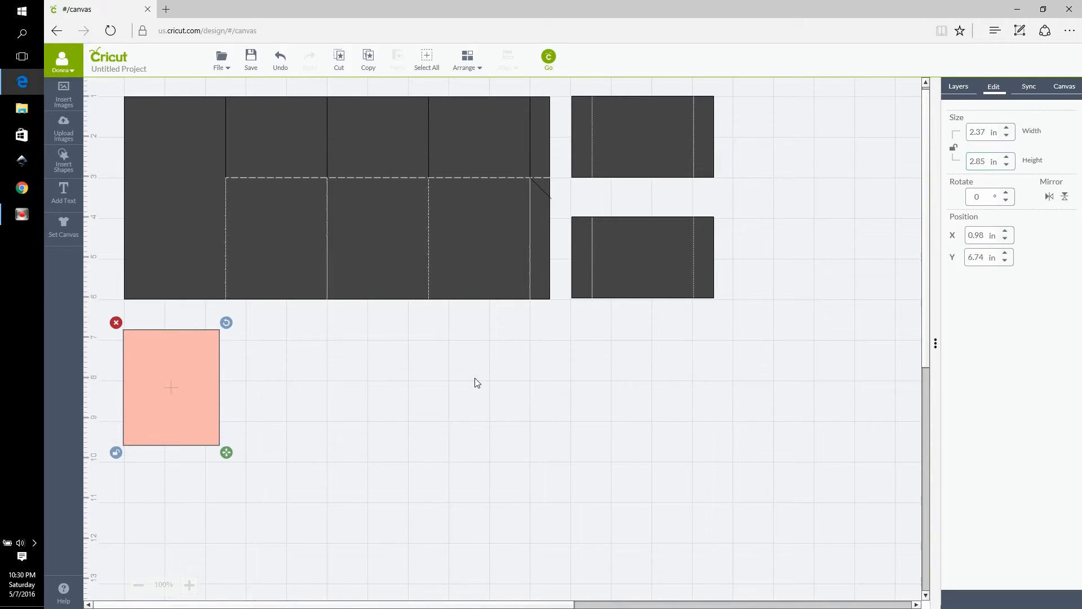
Step: Set the pink square's height to 1.85 in and move it to about X 1.02 in, Y 6.34 in
left_click(973, 161)
type("1")
key("Return")
left_click_drag(206, 373, 188, 360)
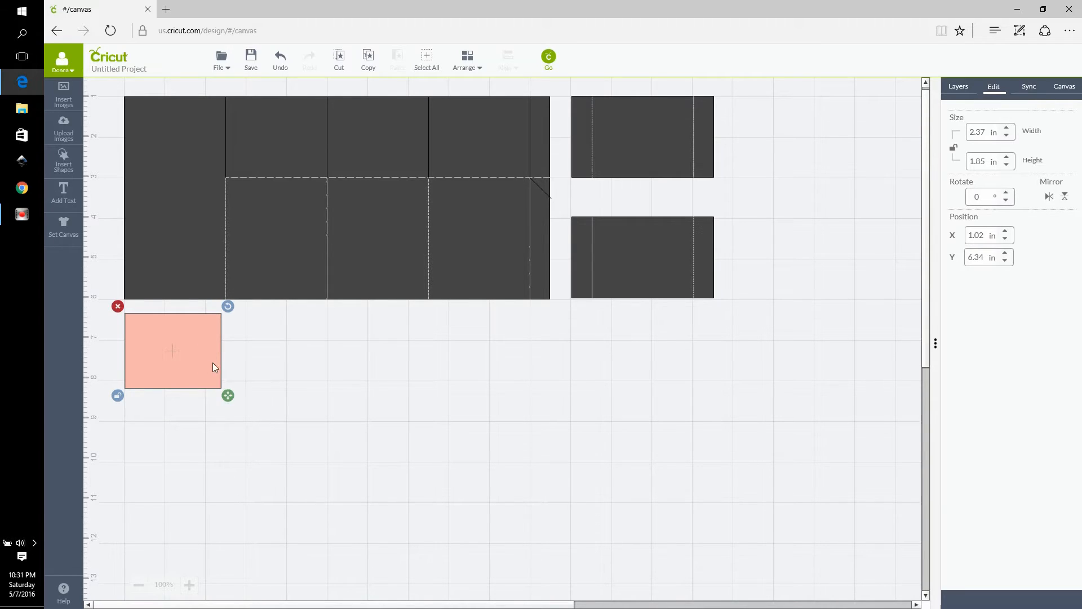
Step: Duplicate the pink panel twice and line the copies up beside it in a row below the box base
left_click(958, 88)
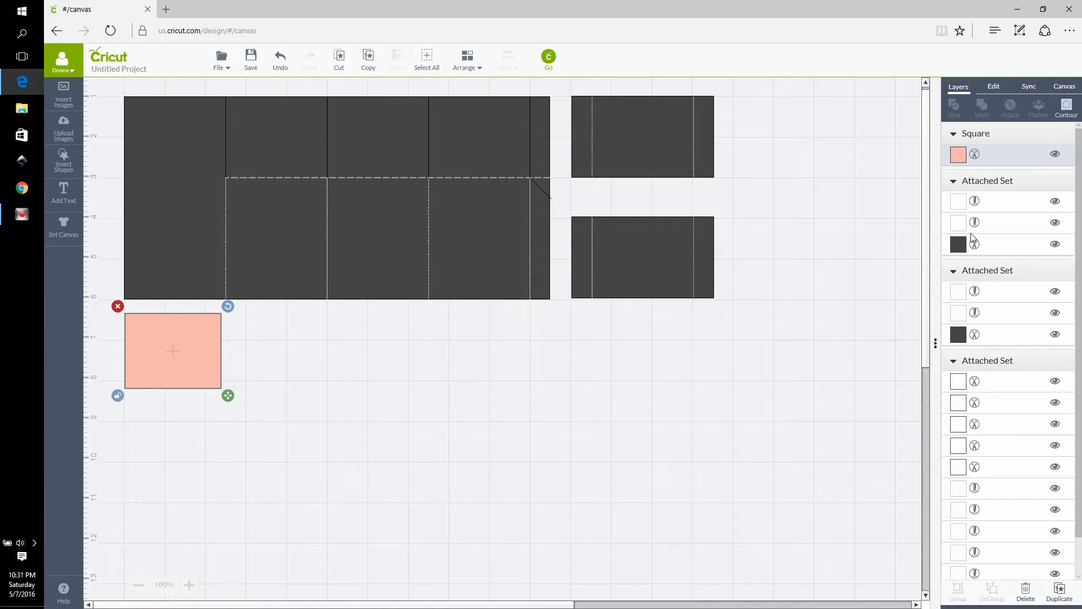
left_click(1059, 590)
left_click(1060, 589)
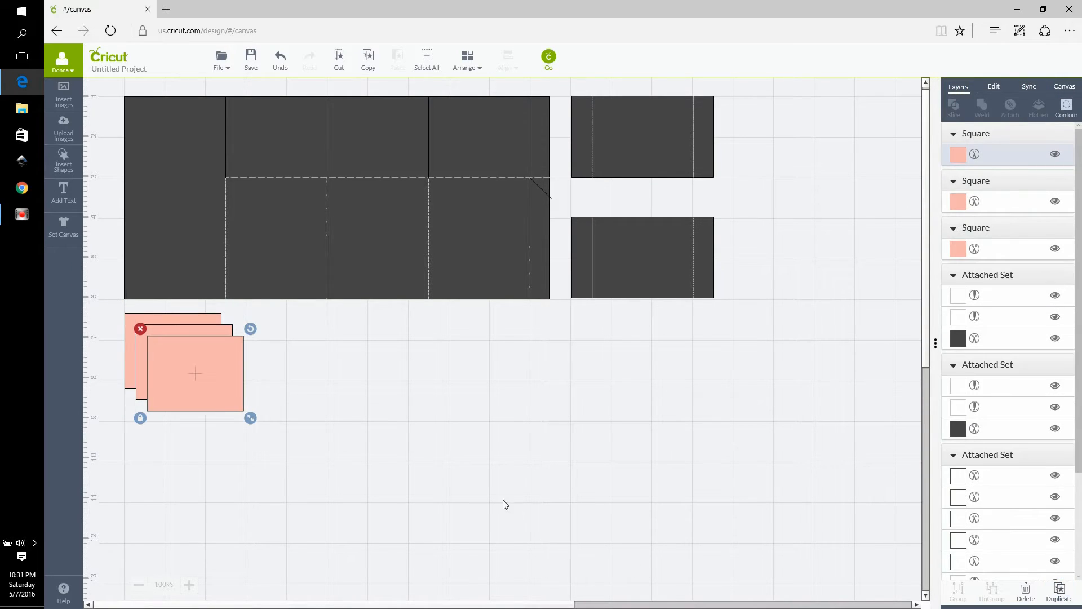
left_click_drag(189, 361, 364, 341)
left_click_drag(232, 350, 318, 341)
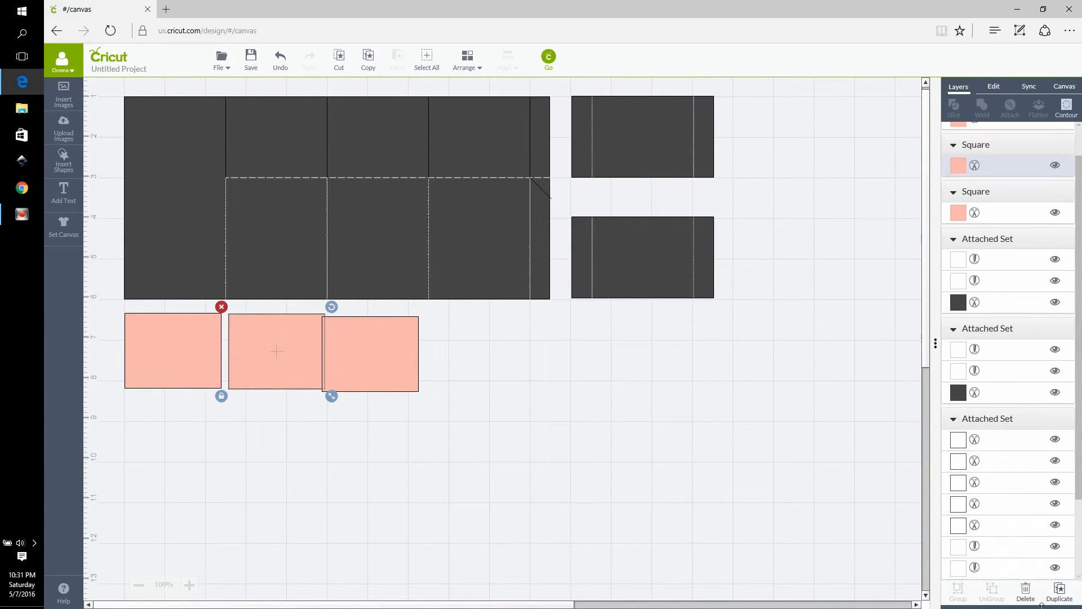
Step: Duplicate the middle pink panel, even out the row's spacing, and place the copy below the first panel, recolored Lilac (#835ea5)
left_click(1061, 593)
left_click_drag(381, 363, 402, 363)
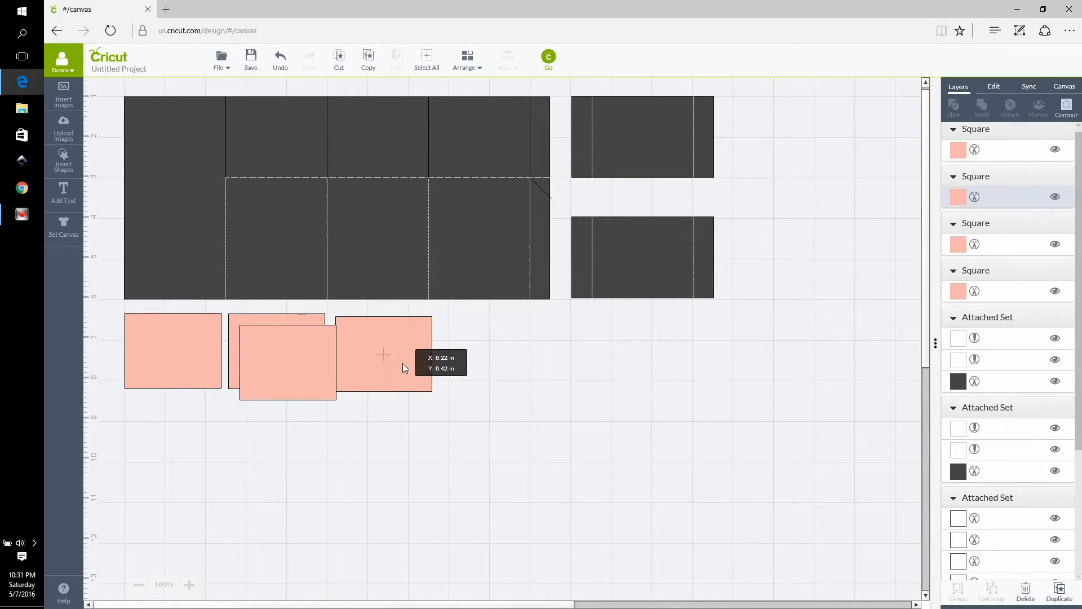
left_click_drag(276, 362, 169, 429)
left_click_drag(149, 443, 154, 443)
left_click(958, 154)
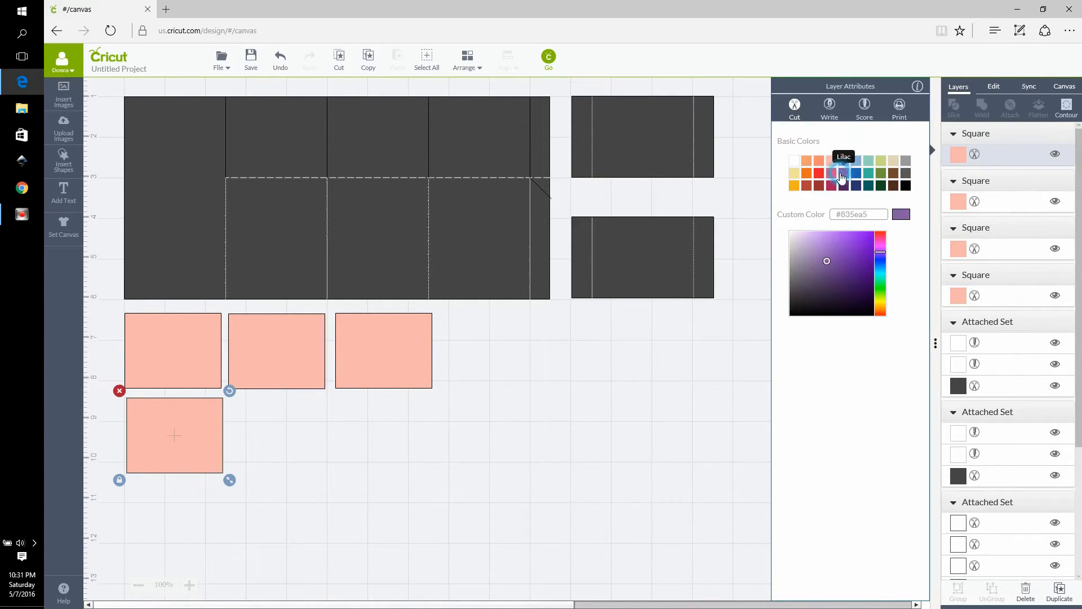
left_click(843, 163)
left_click(267, 448)
left_click(197, 432)
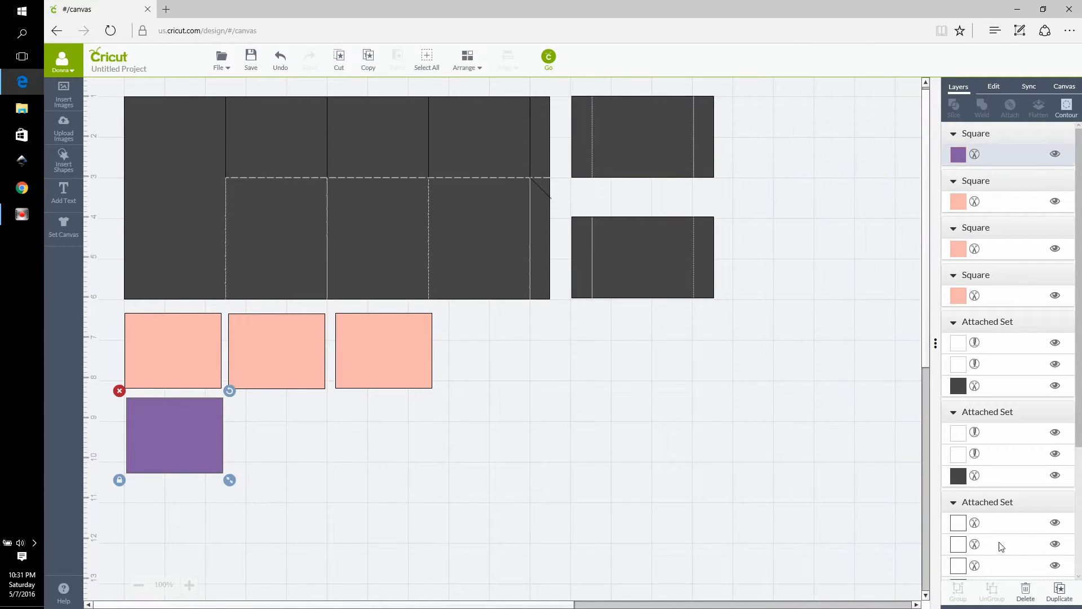
Step: Duplicate the purple panel twice and line the copies up beside it, beneath the second and third pink panels
left_click(1056, 589)
left_click(1056, 589)
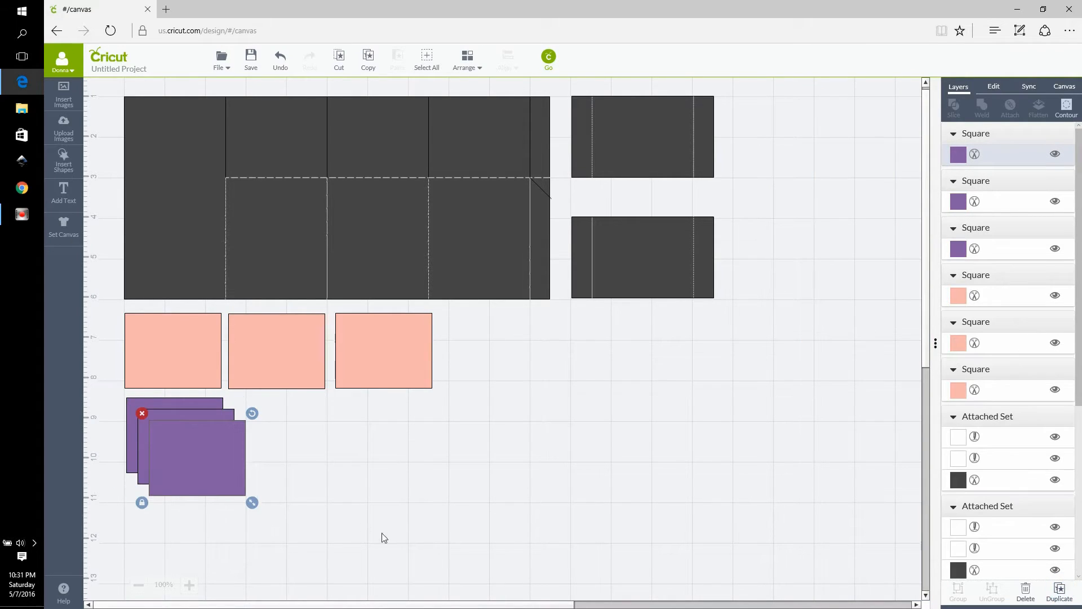
left_click_drag(234, 479, 414, 457)
left_click_drag(202, 450, 317, 438)
Step: Duplicate the third purple panel, place the copy below the first at about X 1.06 in, Y 10.86 in, and recolor it White (#ffffff)
scroll(613, 438, "down", 1)
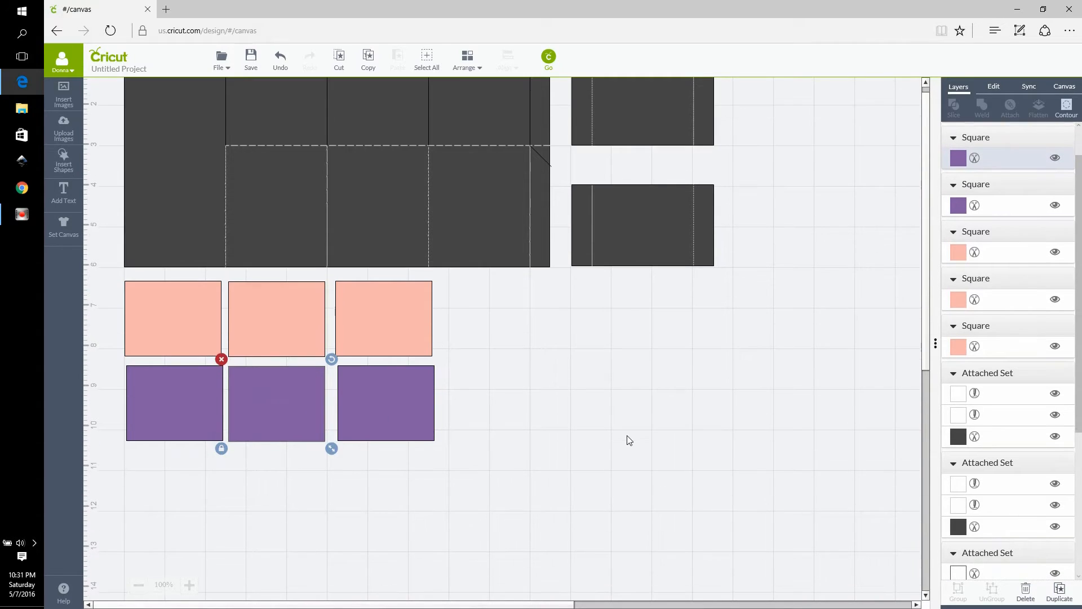
left_click(405, 398)
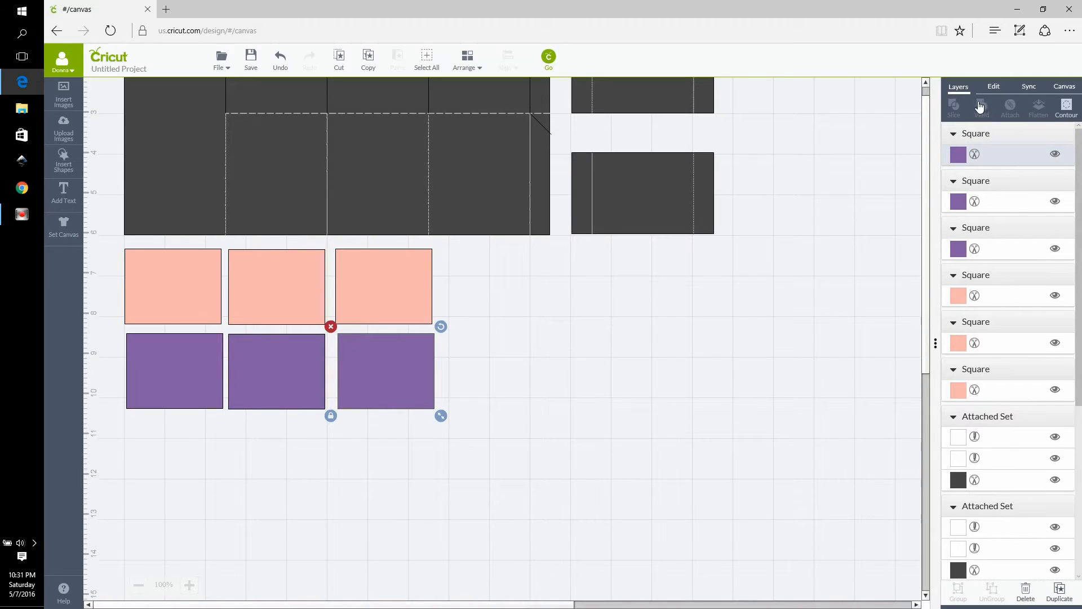
left_click(1060, 590)
left_click_drag(422, 400, 167, 490)
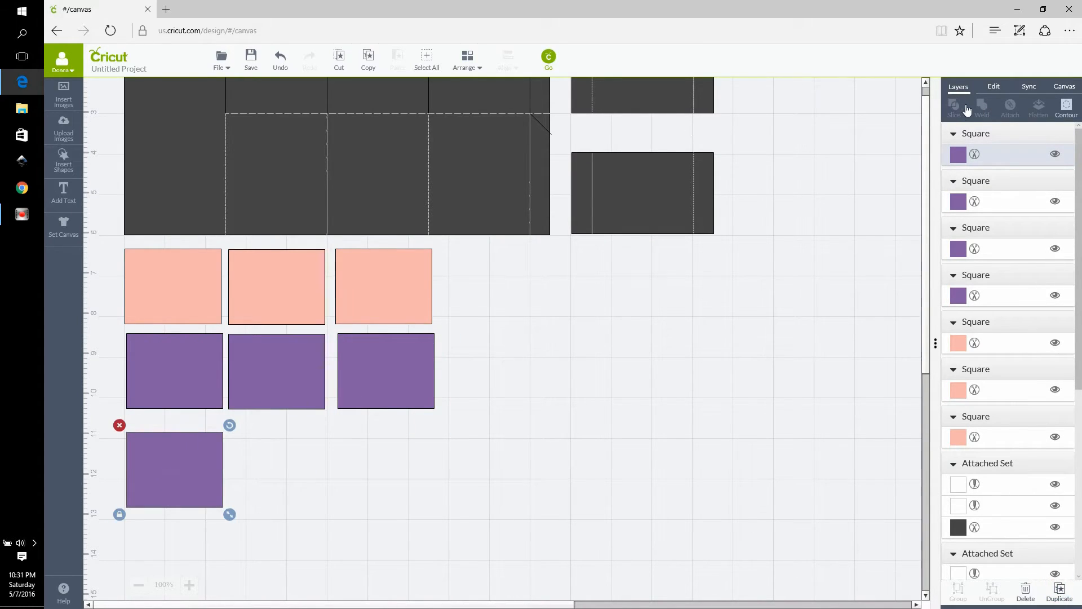
left_click(959, 154)
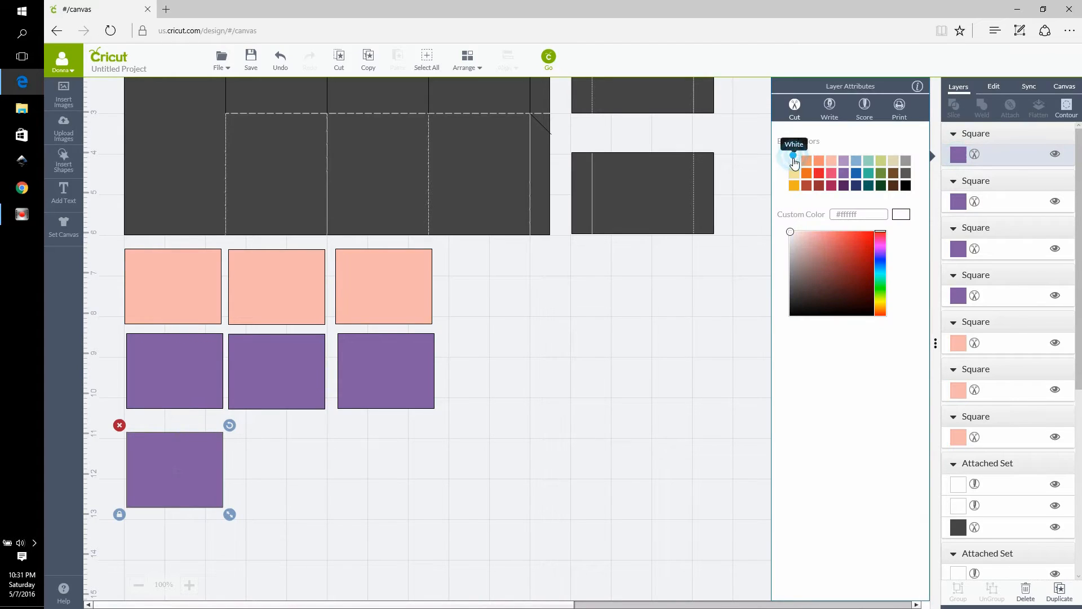
left_click(795, 160)
left_click(422, 468)
left_click(218, 469)
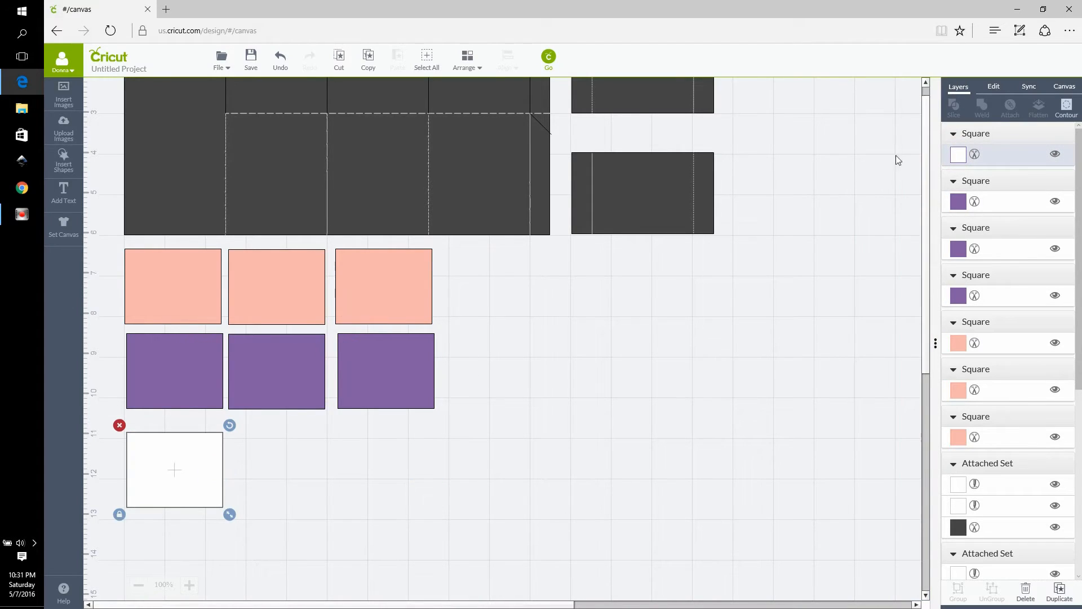
Step: Set the white panel's height to 4.85 in, unlock its proportions and set its width to 2.37 in
left_click(994, 86)
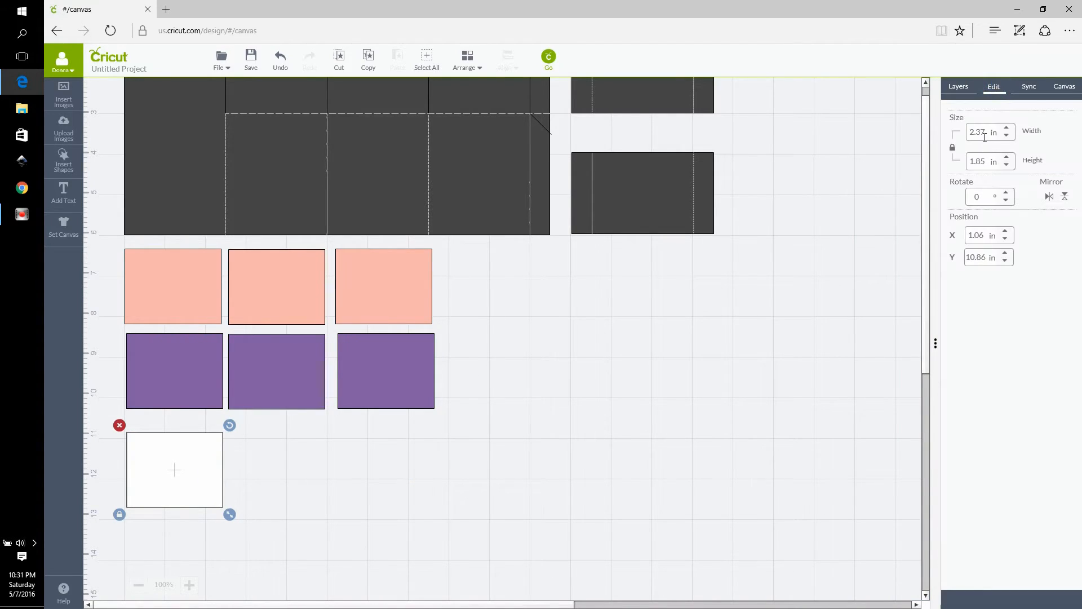
double_click(979, 162)
key("Return")
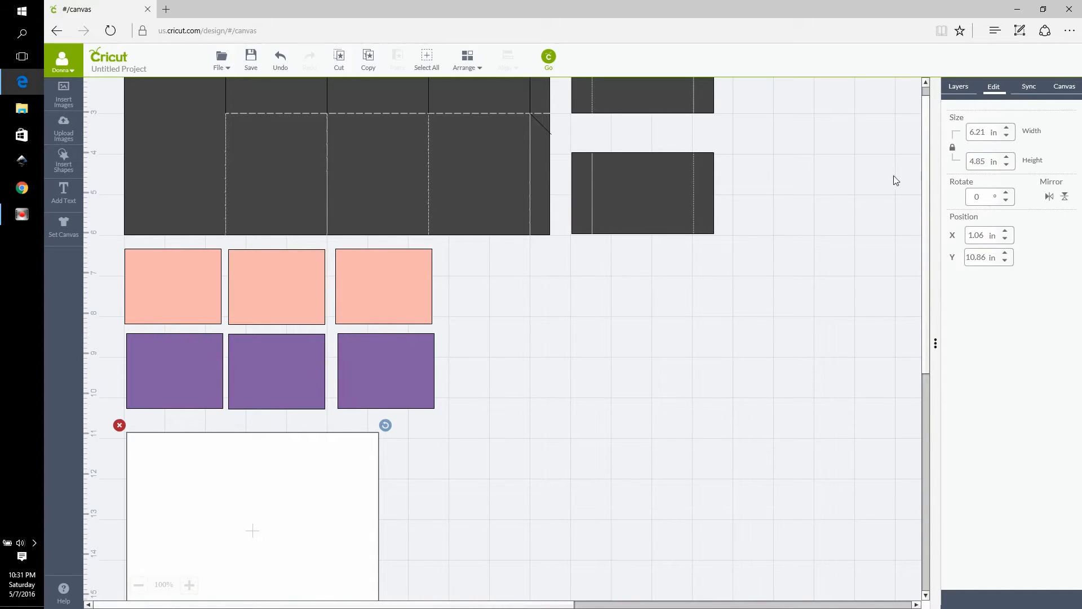
left_click(954, 146)
double_click(979, 133)
left_click(978, 133)
key("Return")
right_click(1008, 137)
left_click(508, 447)
Step: Duplicate the white panel, place the copy beside it and recolor the copy Sour Apple (#6e933d)
scroll(501, 454, "down", 1)
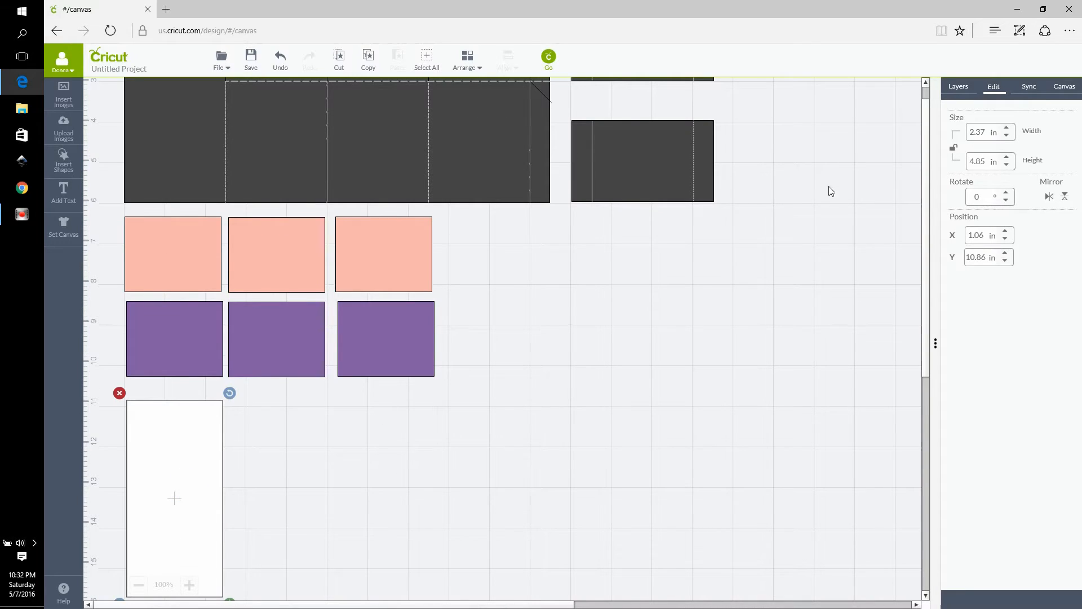
left_click(960, 88)
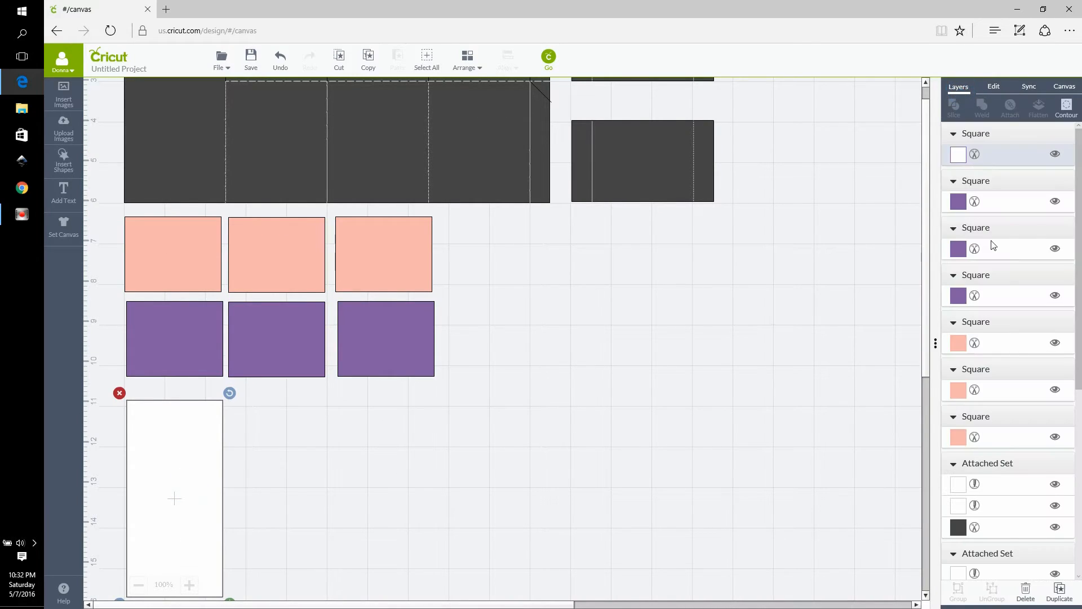
left_click(1059, 590)
left_click_drag(217, 505, 311, 496)
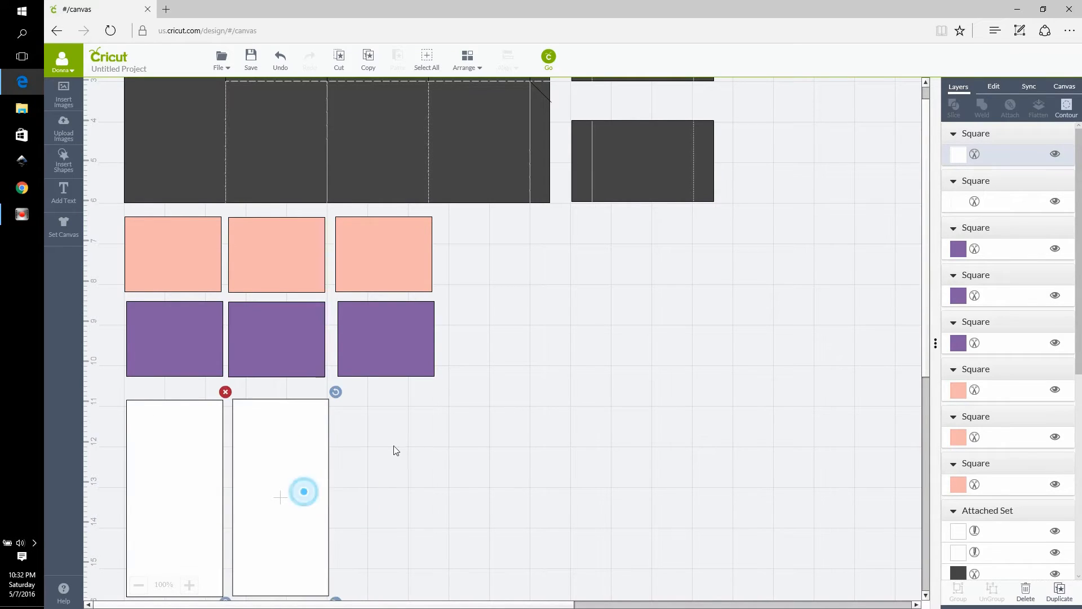
left_click(954, 153)
left_click(881, 173)
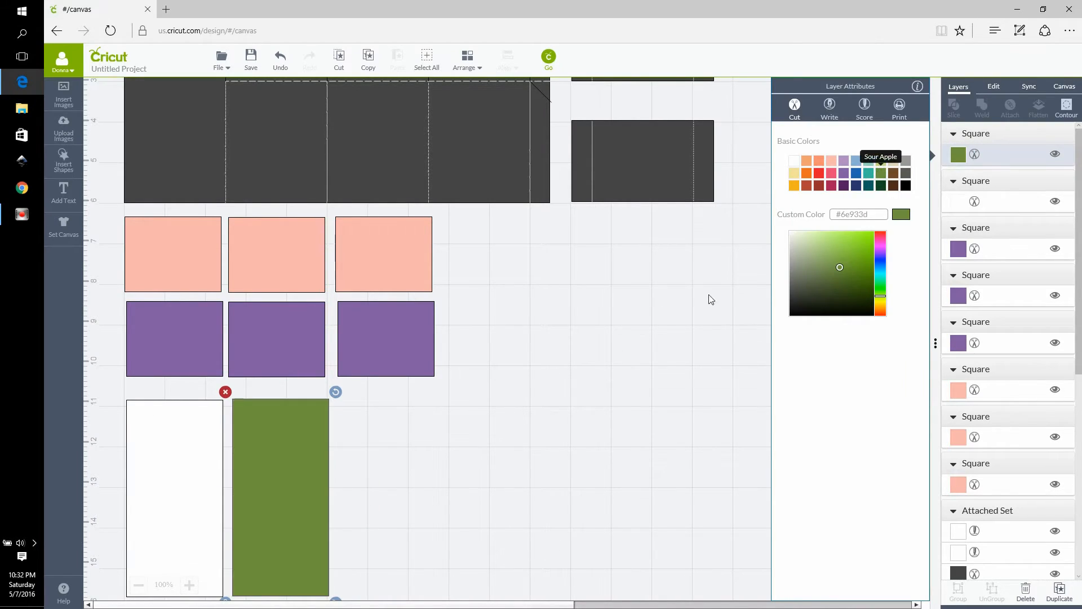
left_click(446, 445)
Step: Duplicate the green panel and place the copy beside it at about X 6.45 in, Y 10.81 in
scroll(445, 449, "down", 2)
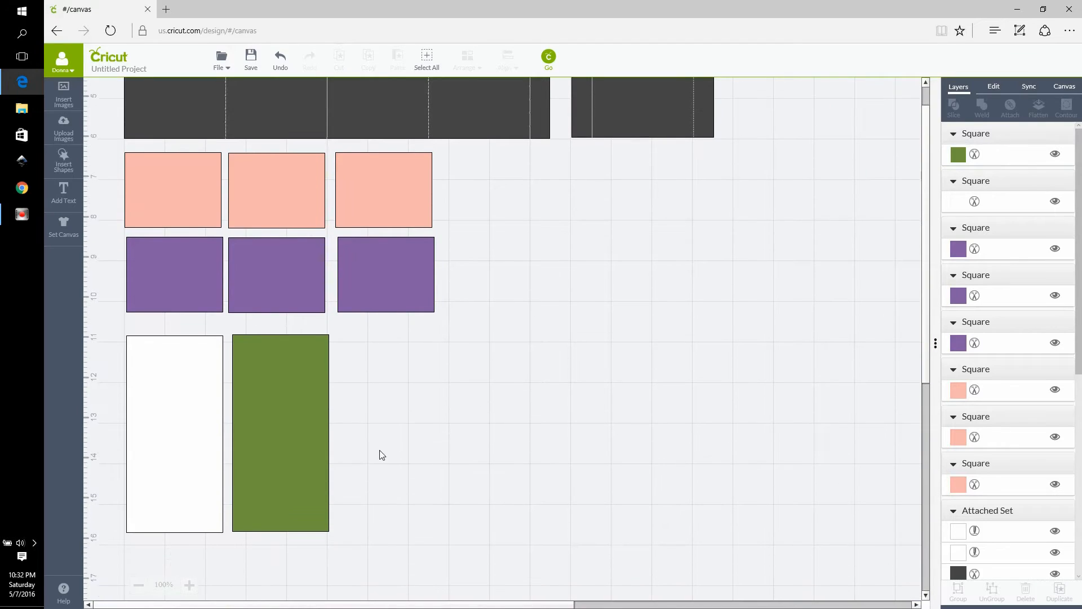
left_click(306, 446)
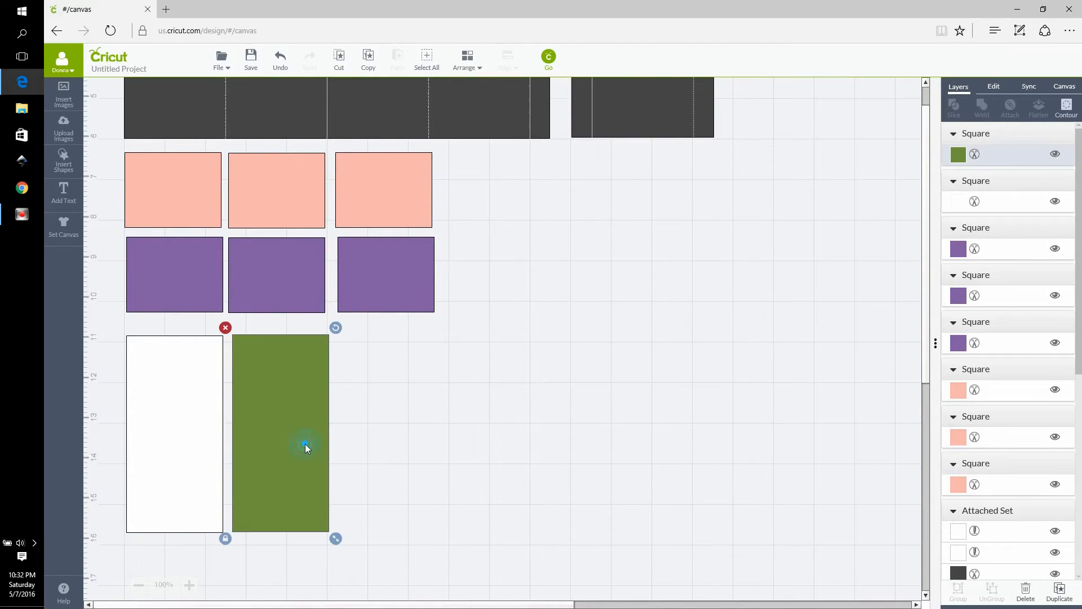
left_click(1056, 594)
left_click_drag(314, 460, 448, 447)
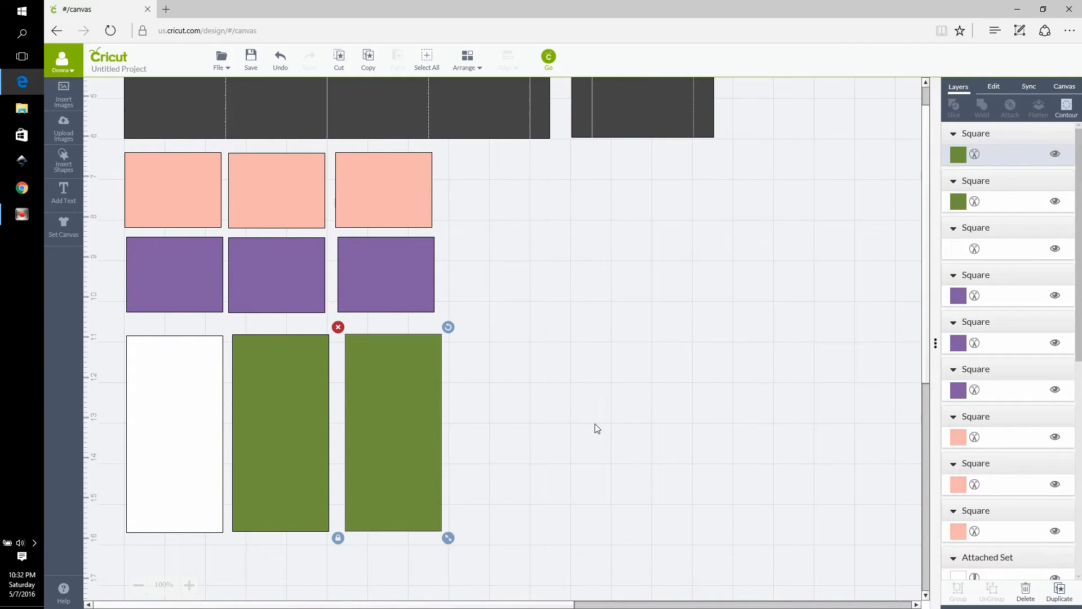
left_click(154, 414)
left_click(259, 416)
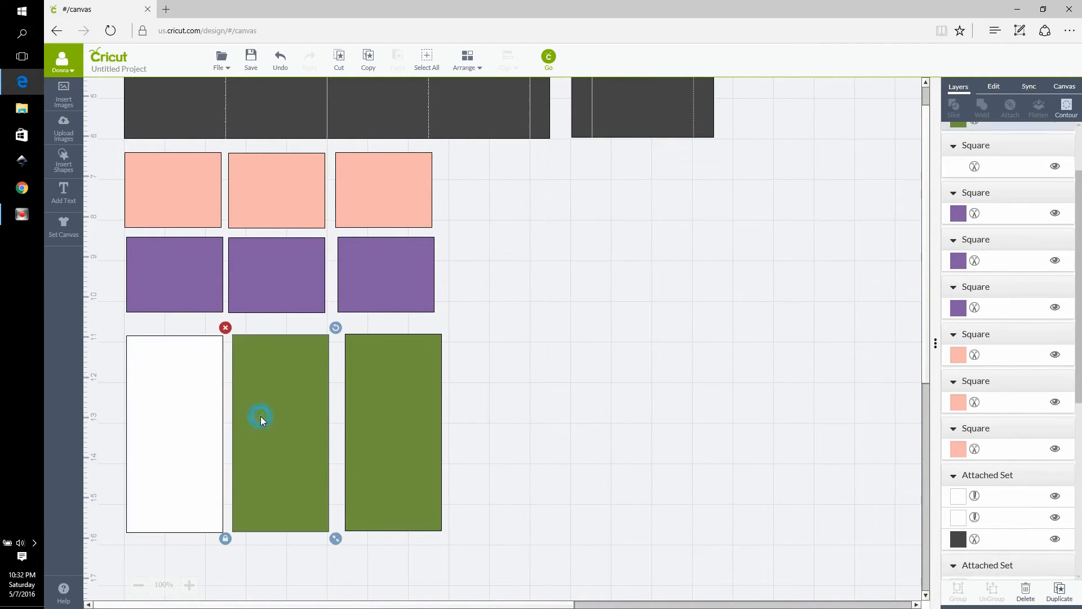
left_click(159, 420)
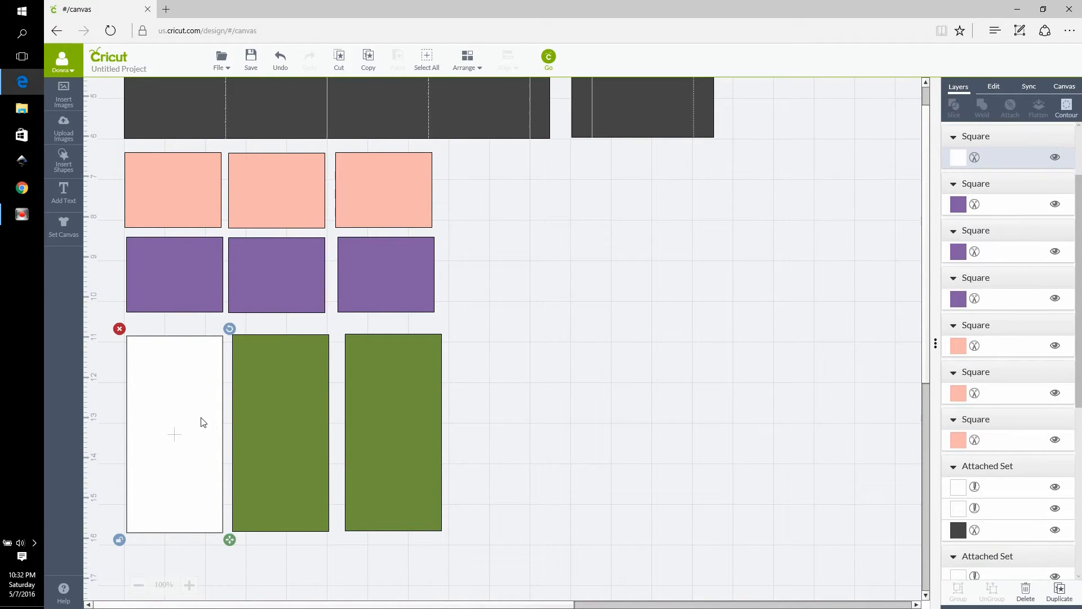
left_click(263, 420)
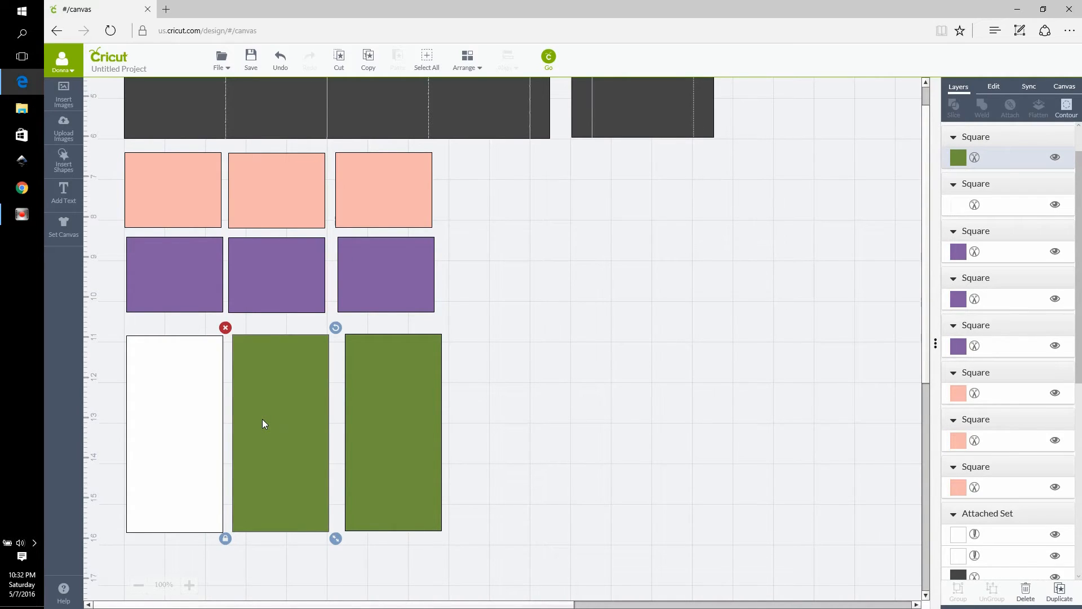
Step: Unlock the second green panel's proportions and set its height to 2.85 in
left_click(373, 424)
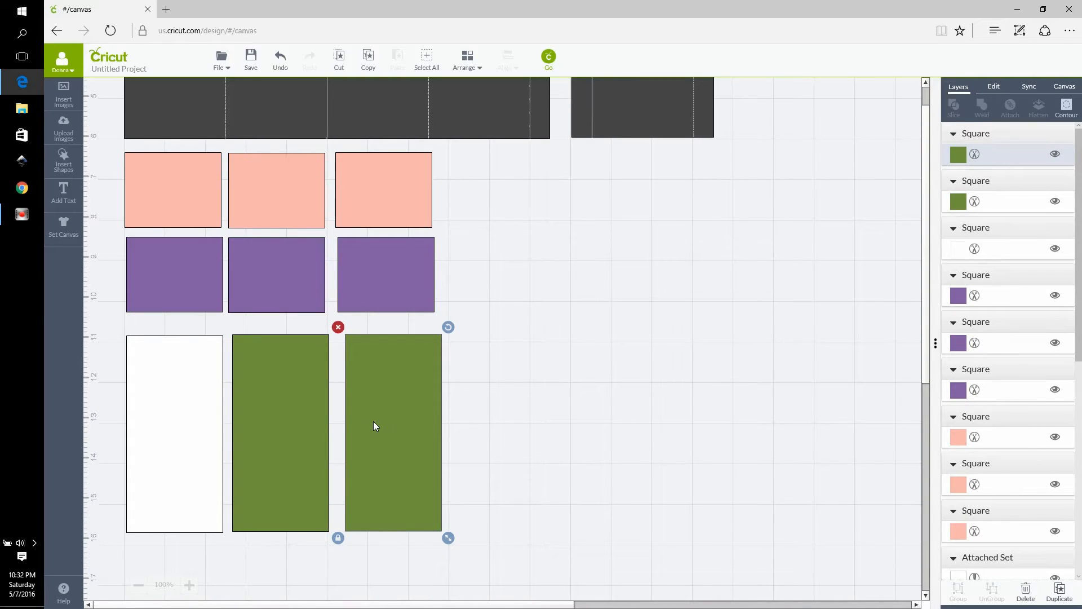
left_click(994, 86)
left_click(953, 147)
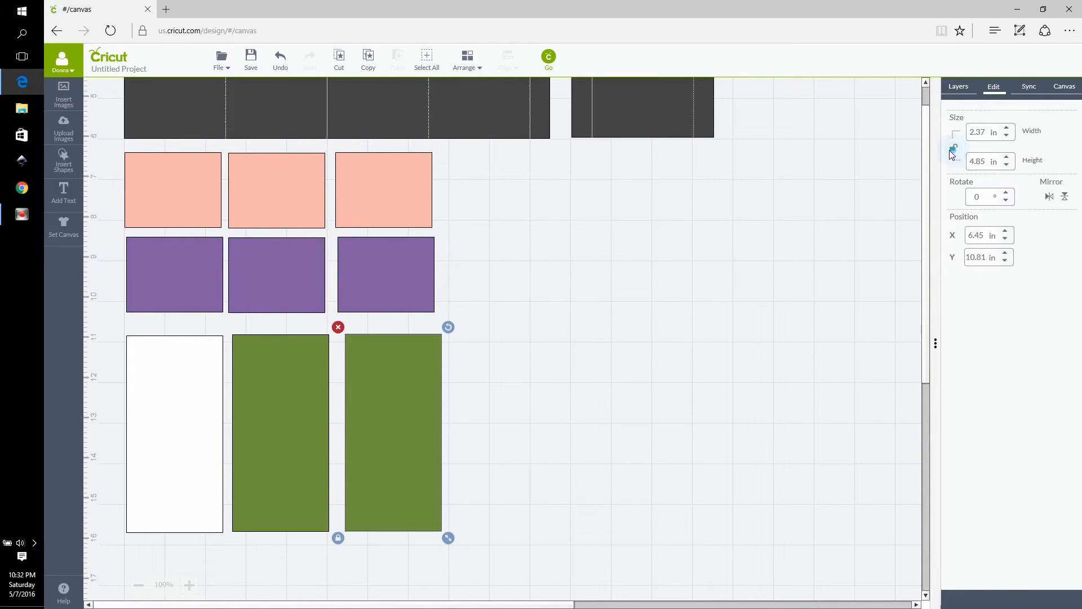
left_click(980, 163)
key("Return")
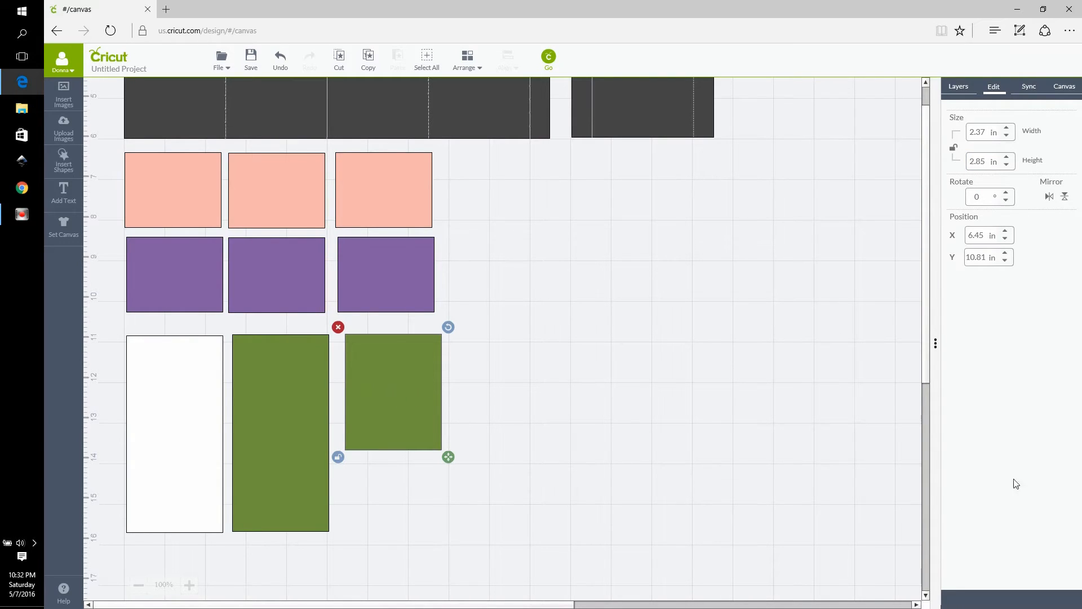
Step: Duplicate the 2.85 in high green panel twice and line the copies up beside it in the same row
left_click(965, 92)
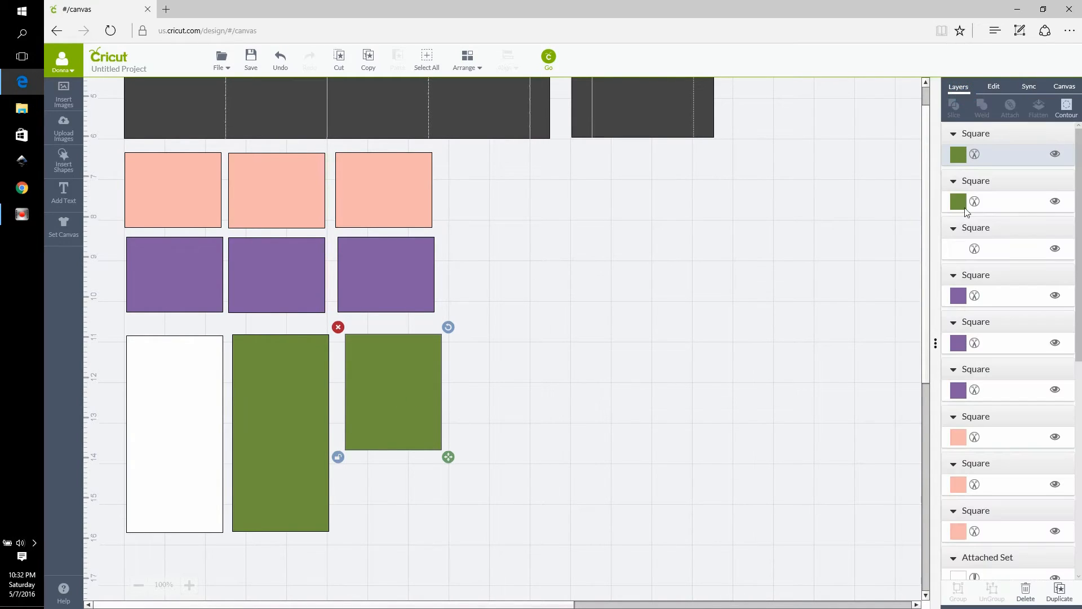
left_click(1059, 592)
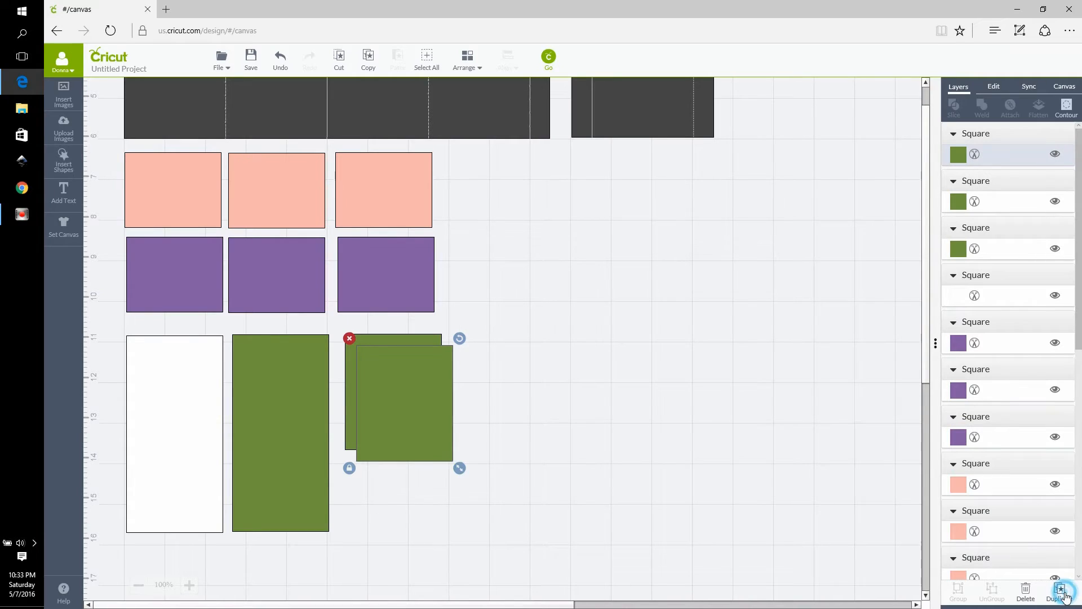
left_click(1060, 592)
left_click_drag(425, 446, 551, 411)
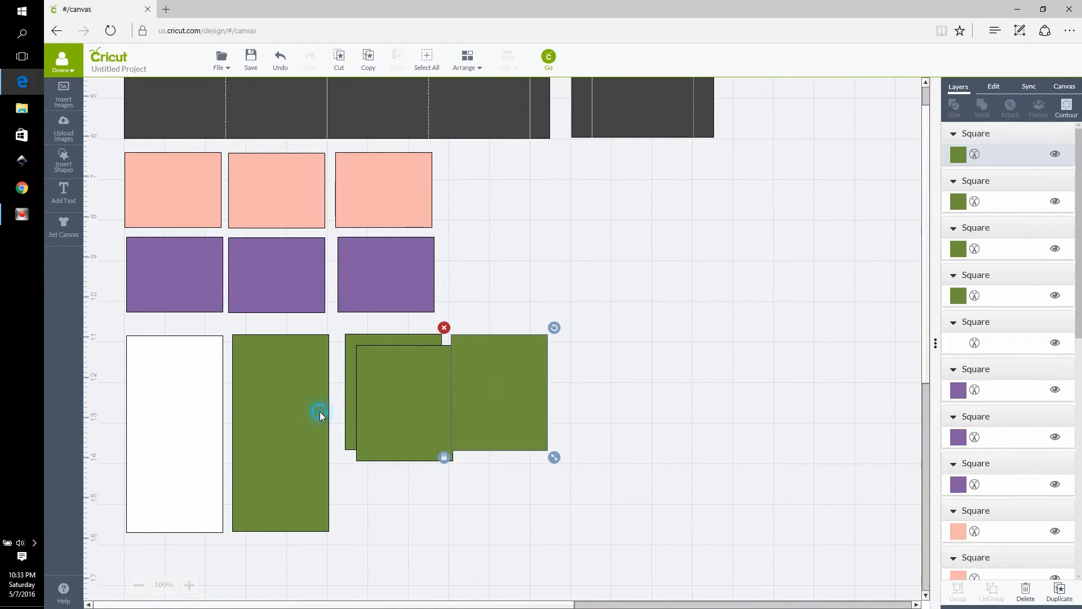
left_click_drag(424, 415, 694, 405)
left_click(756, 336)
Step: Save the project under the name Video Box Card
scroll(633, 414, "up", 3)
scroll(633, 420, "up", 2)
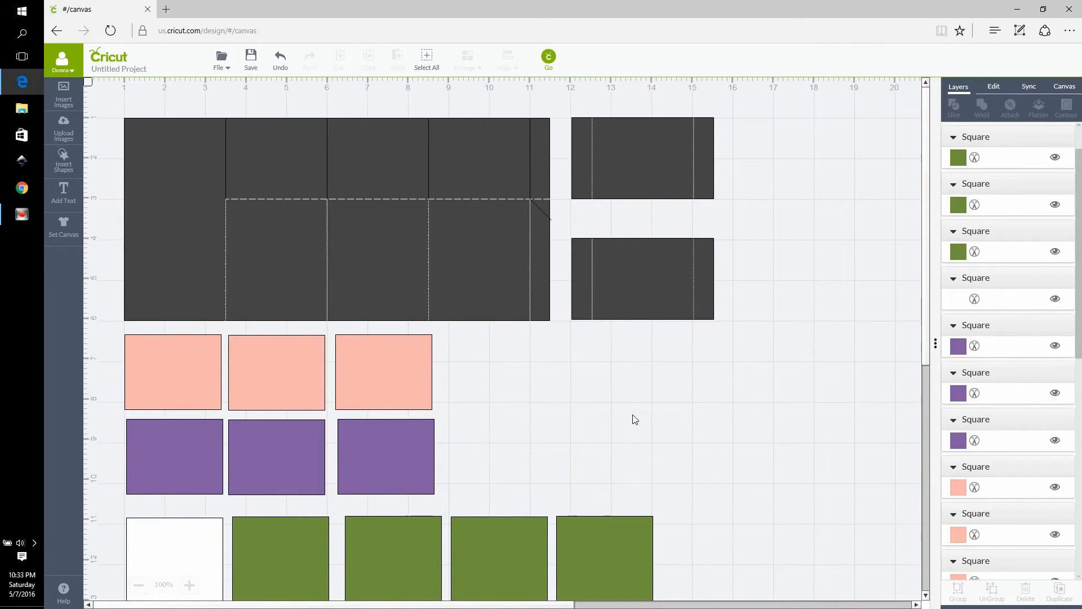
left_click(252, 60)
left_click(126, 107)
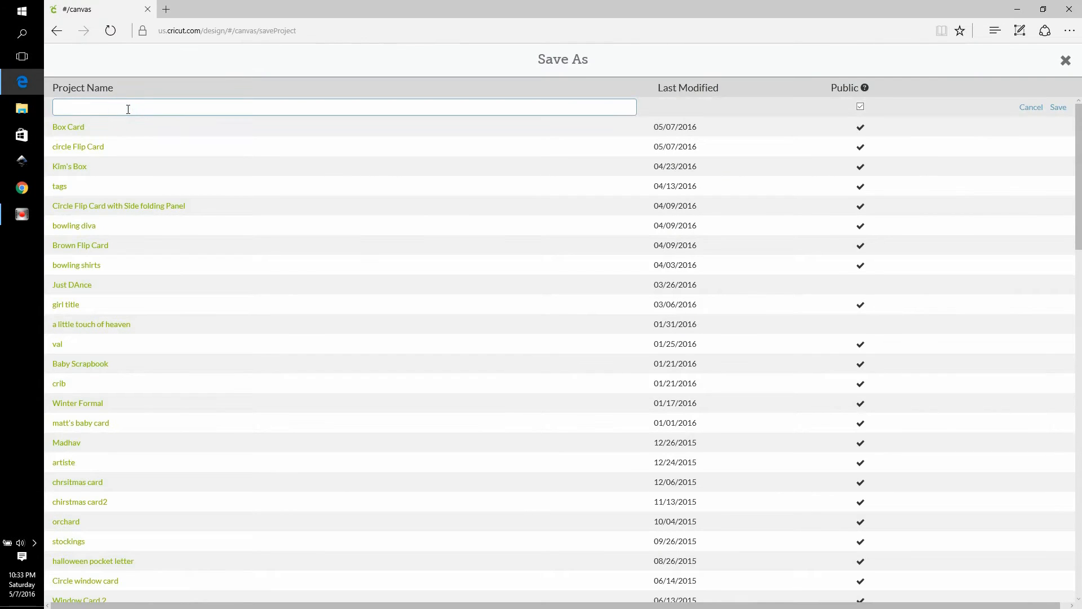
type("Bo")
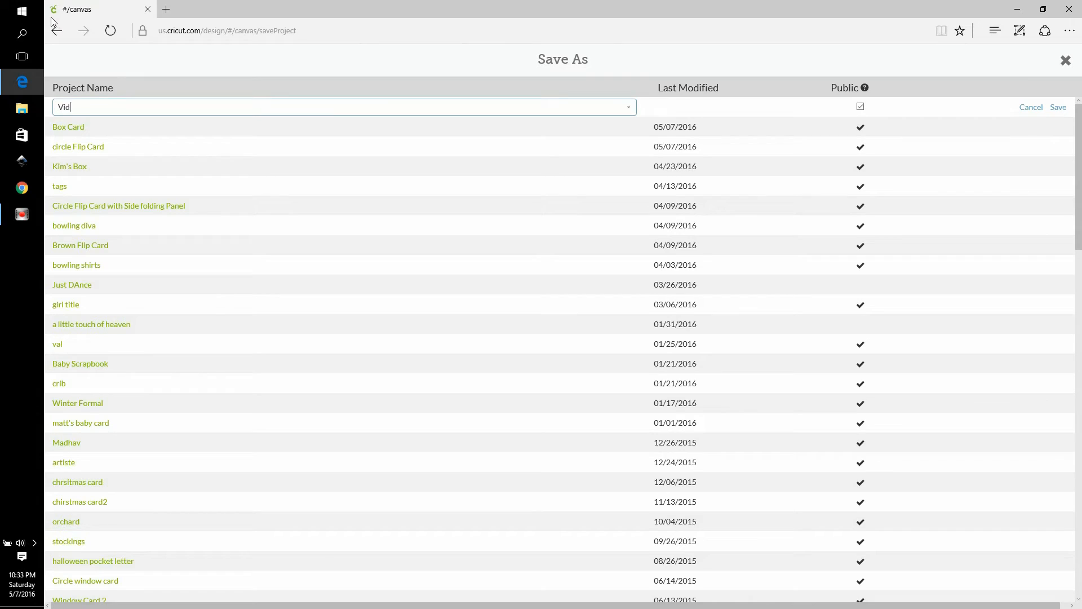
type("x Card")
key("Return")
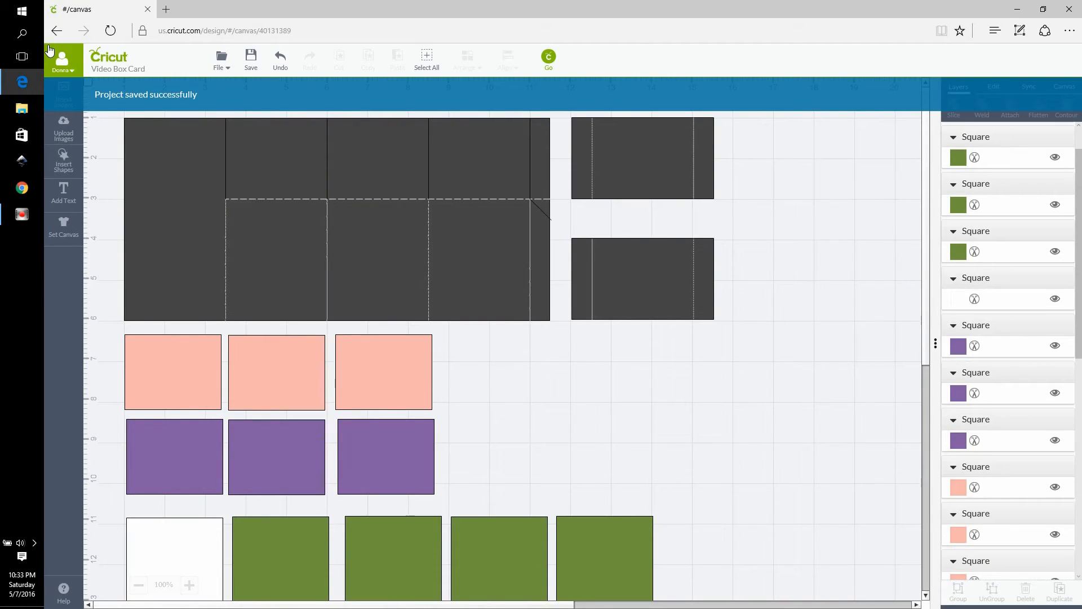